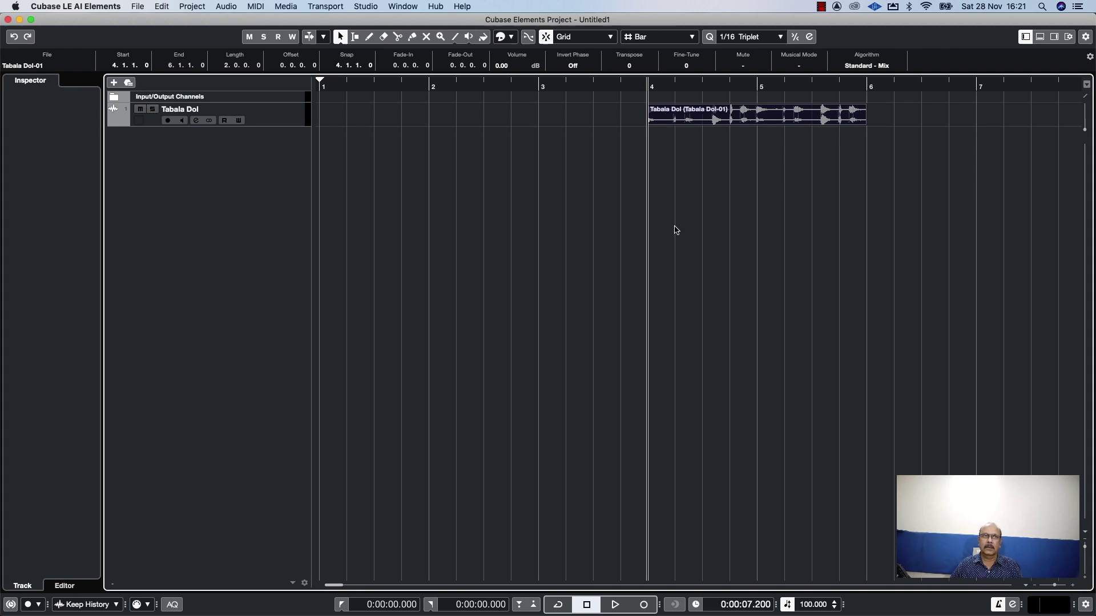
Step: Review the project setup, including its sample rate, bit depth and record file type, and leave it
{"action": "left_click", "coordinate": [193, 7]}
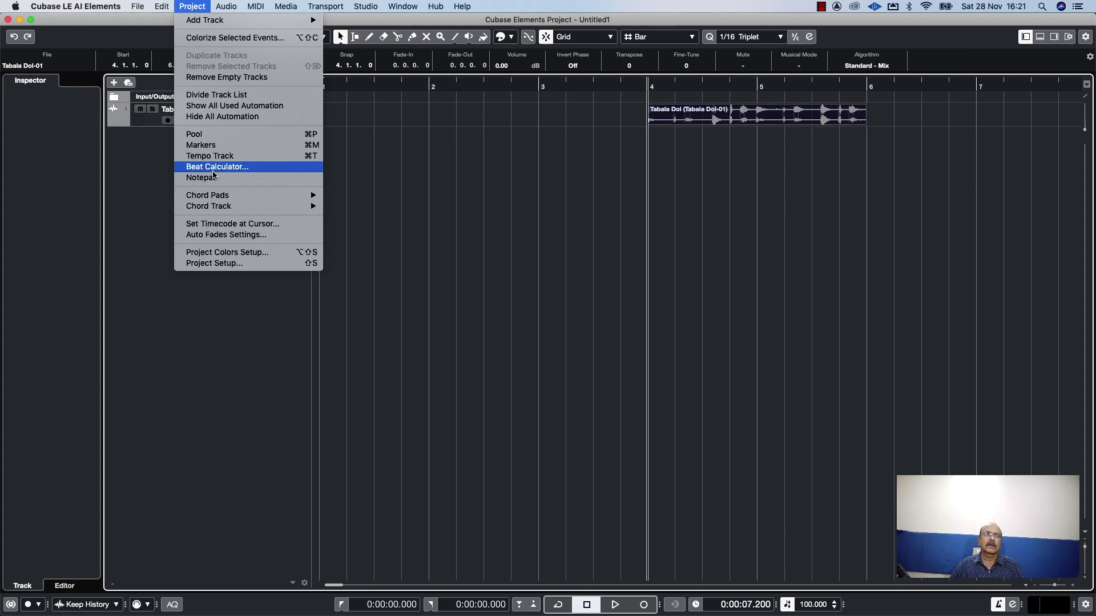
{"action": "left_click", "coordinate": [209, 264]}
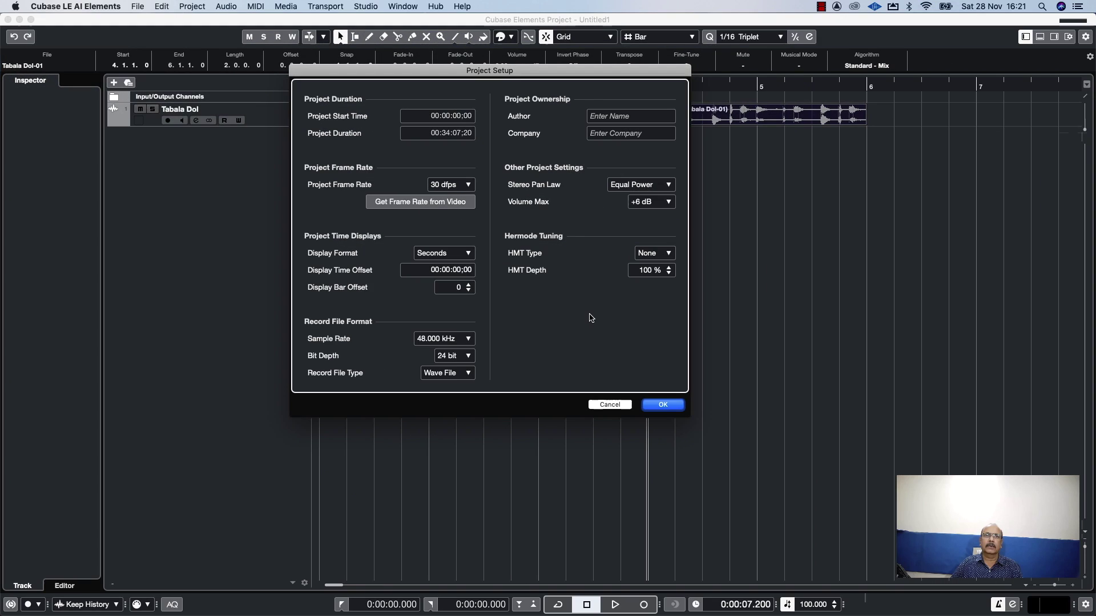
{"action": "left_click", "coordinate": [764, 454]}
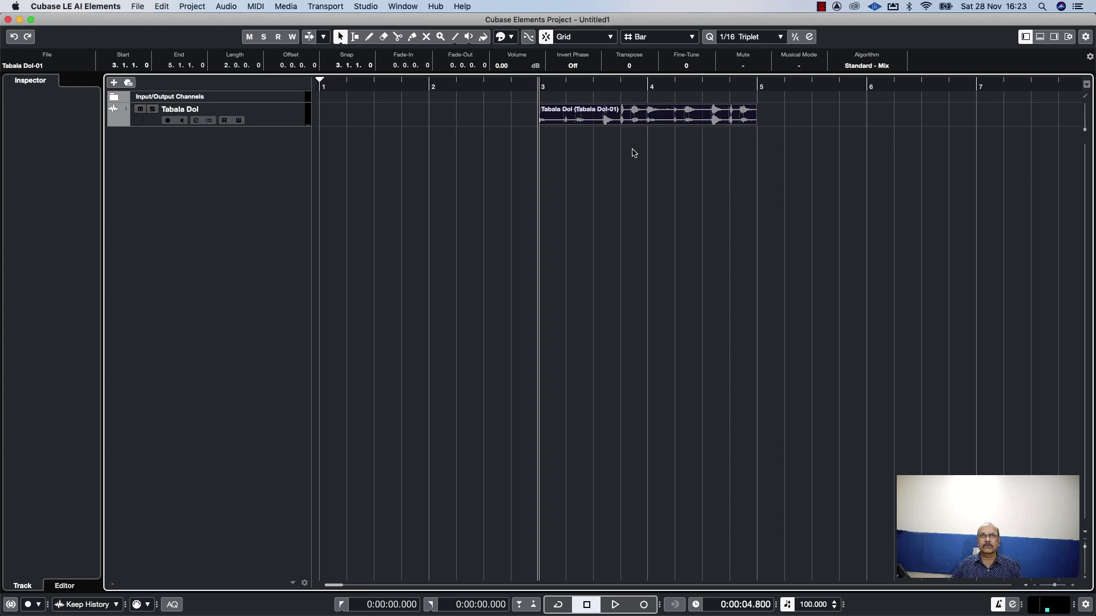
Step: Play the Tabala Dol clip with a lead-in from bar 2 and again directly from bar 3
{"action": "left_click", "coordinate": [432, 86]}
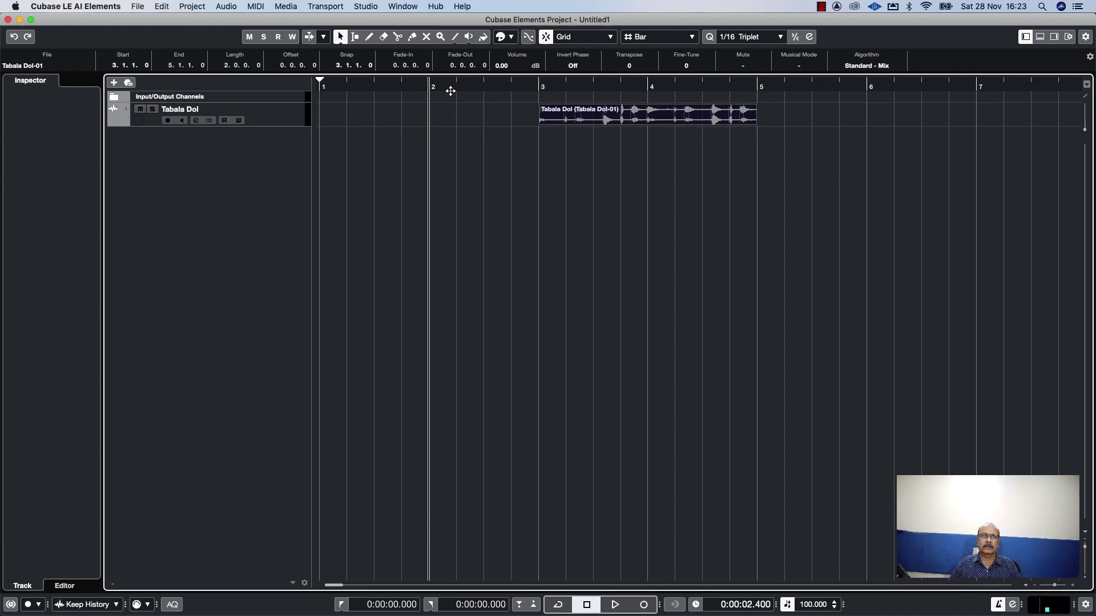
{"action": "key", "text": "space"}
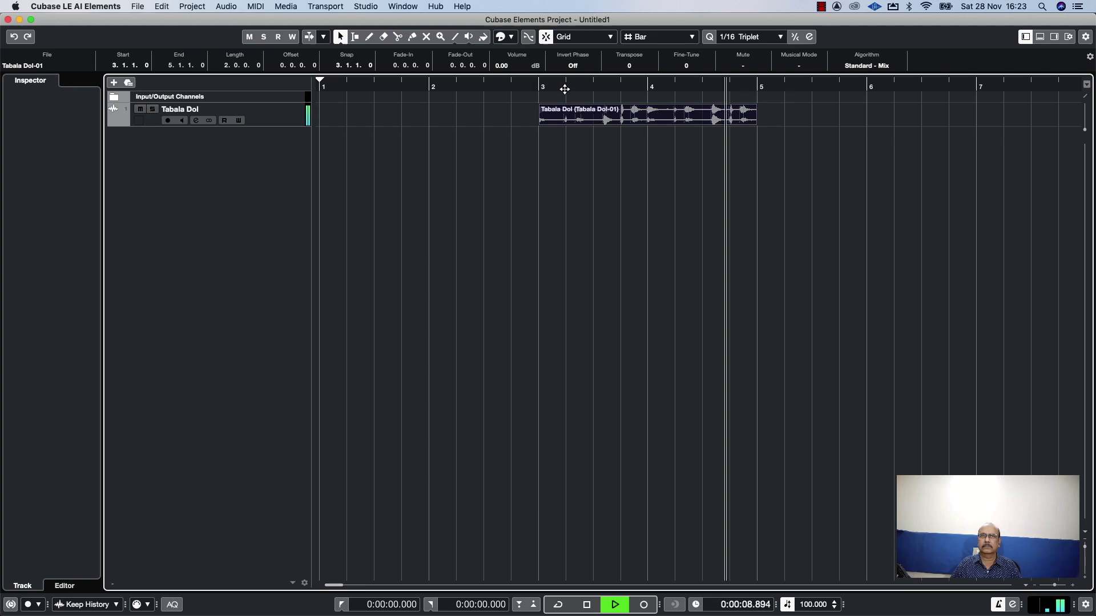
{"action": "key", "text": "space"}
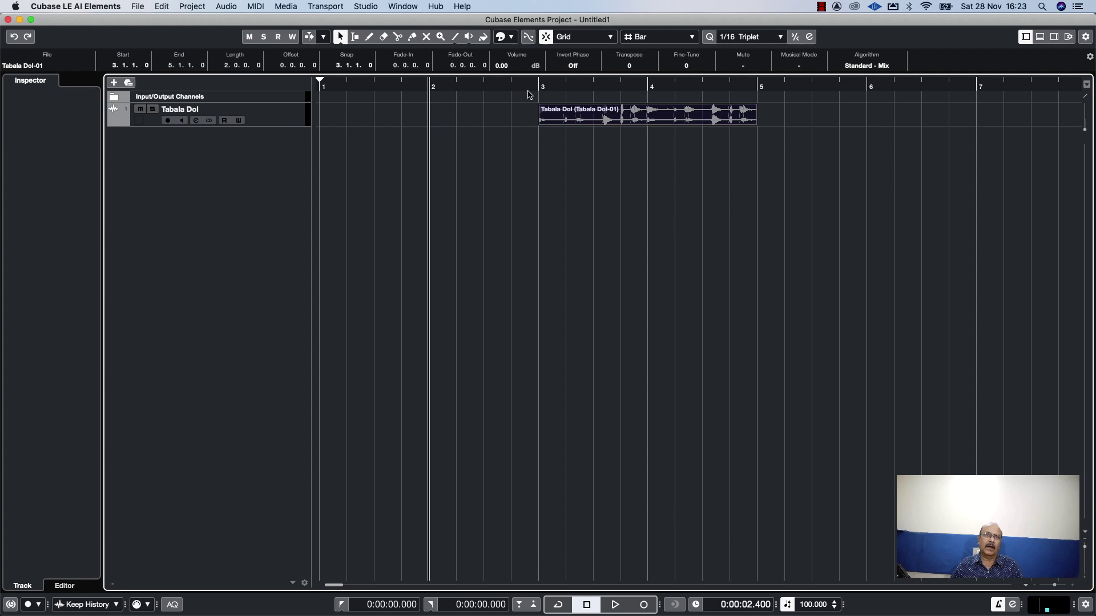
{"action": "left_click", "coordinate": [538, 87]}
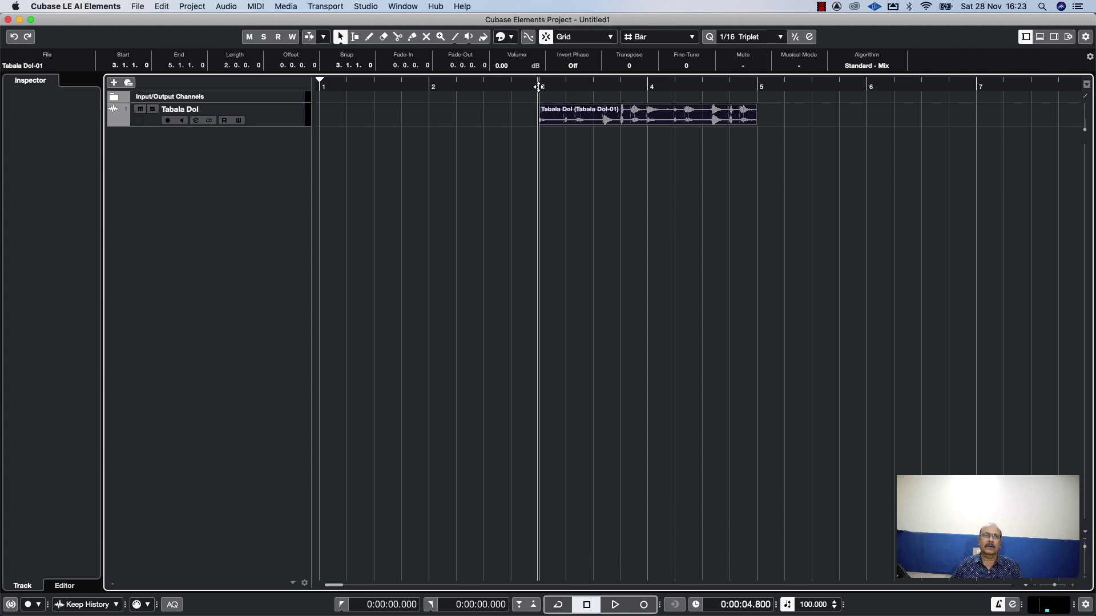
{"action": "key", "text": "space"}
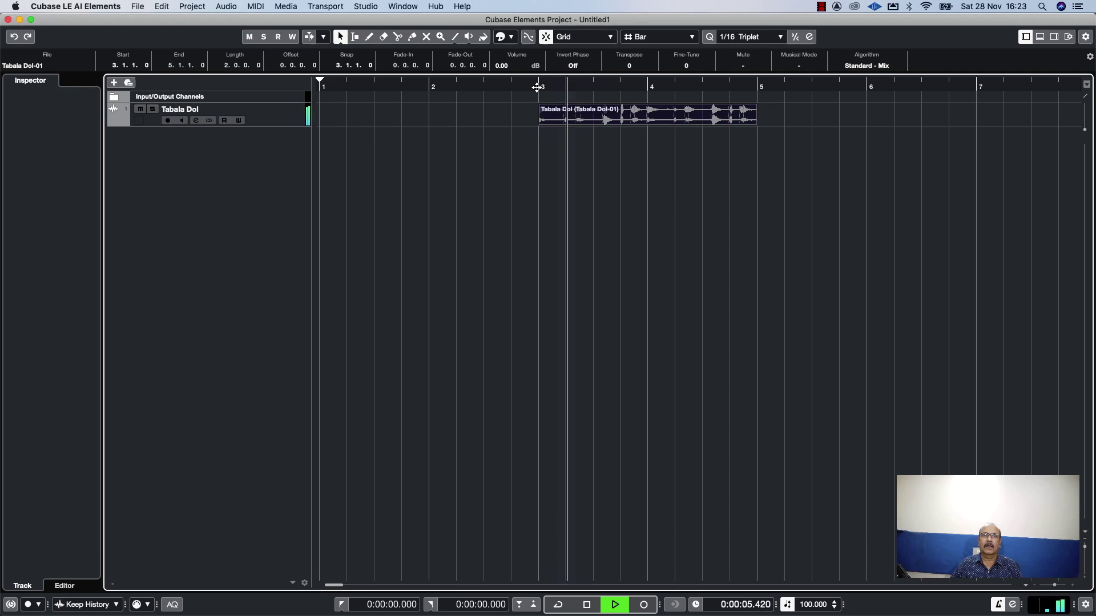
{"action": "key", "text": "space"}
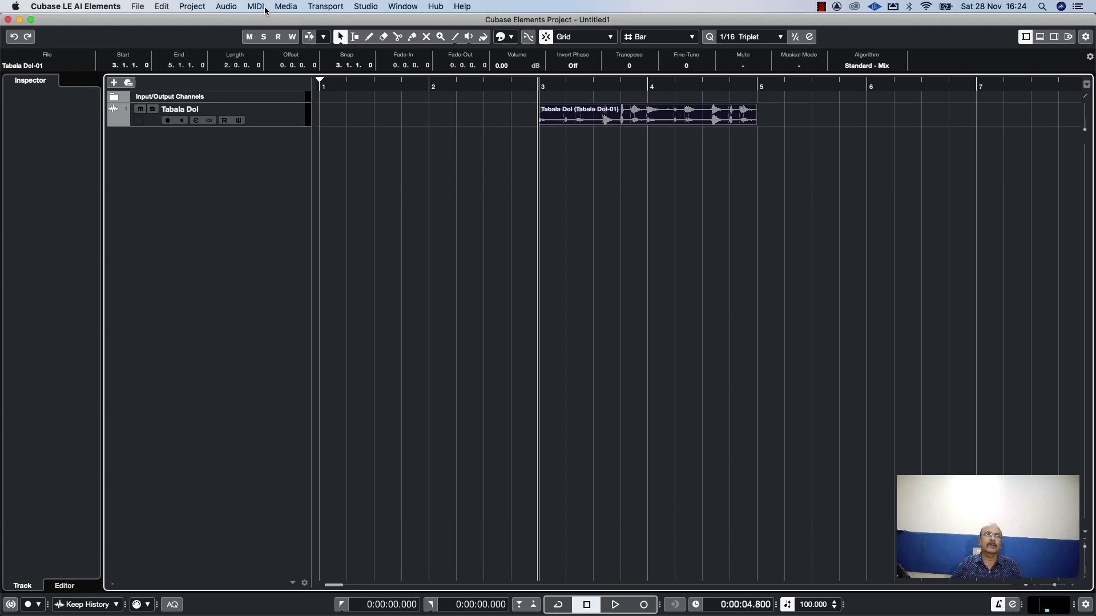
Step: Apply the Time Stretch process to the Tabala Dol clip and set its original tempo to 100 BPM
{"action": "left_click", "coordinate": [230, 7]}
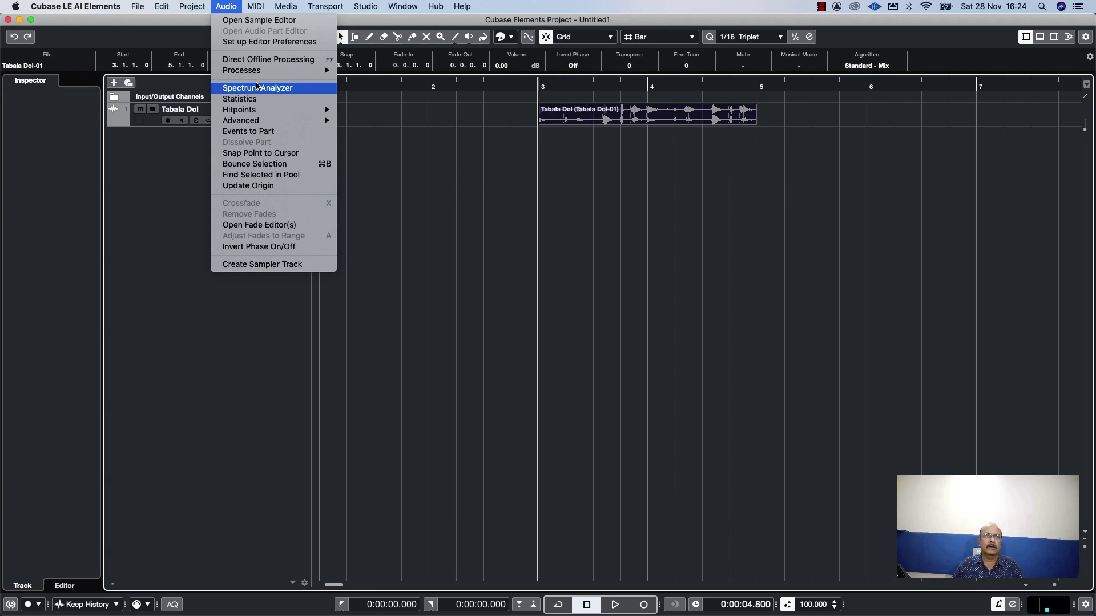
{"action": "mouse_move", "coordinate": [264, 73]}
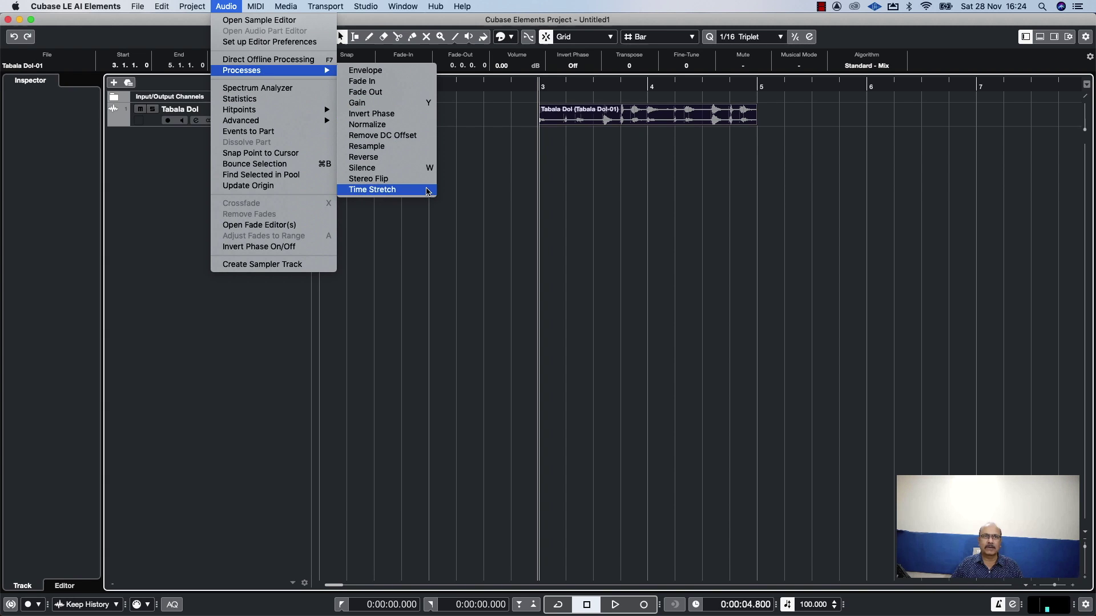
{"action": "left_click", "coordinate": [429, 192]}
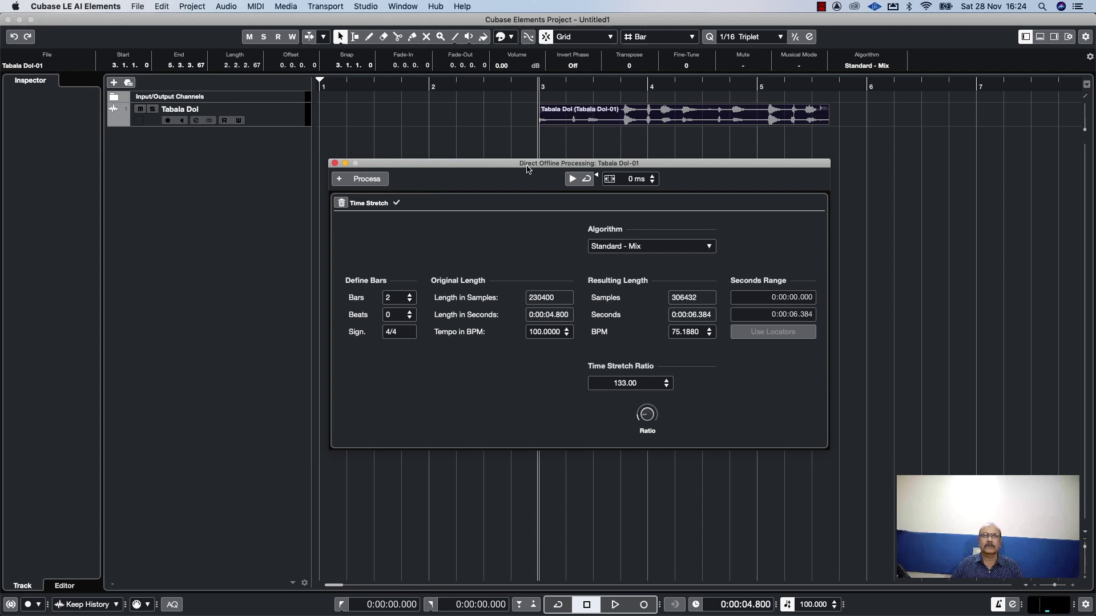
{"action": "left_click_drag", "start_coordinate": [520, 166], "coordinate": [503, 123]}
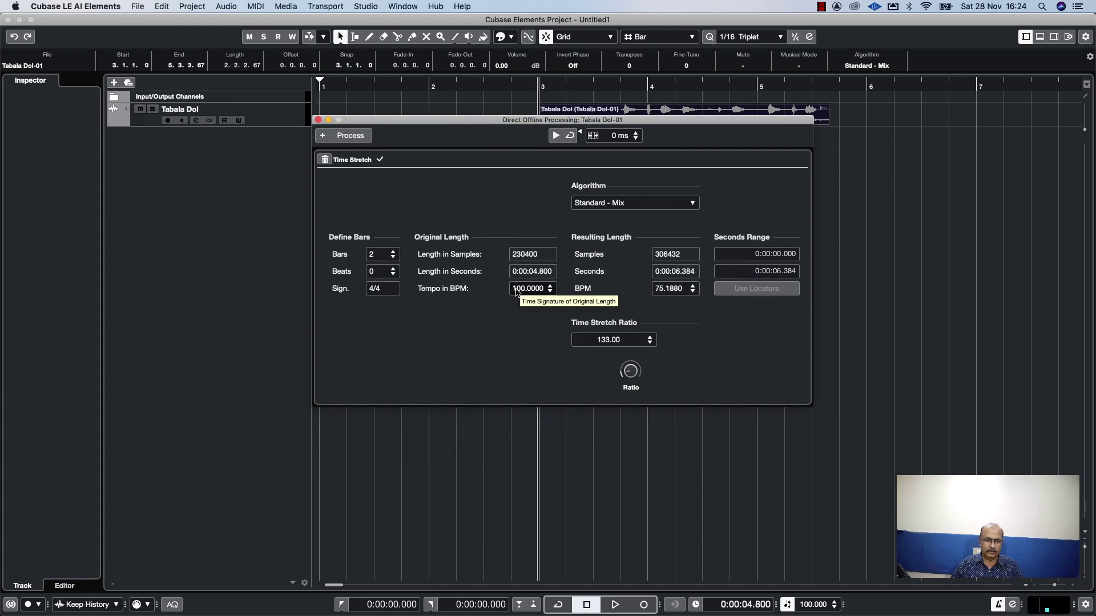
{"action": "scroll", "coordinate": [516, 293], "scroll_direction": "up", "scroll_amount": 20}
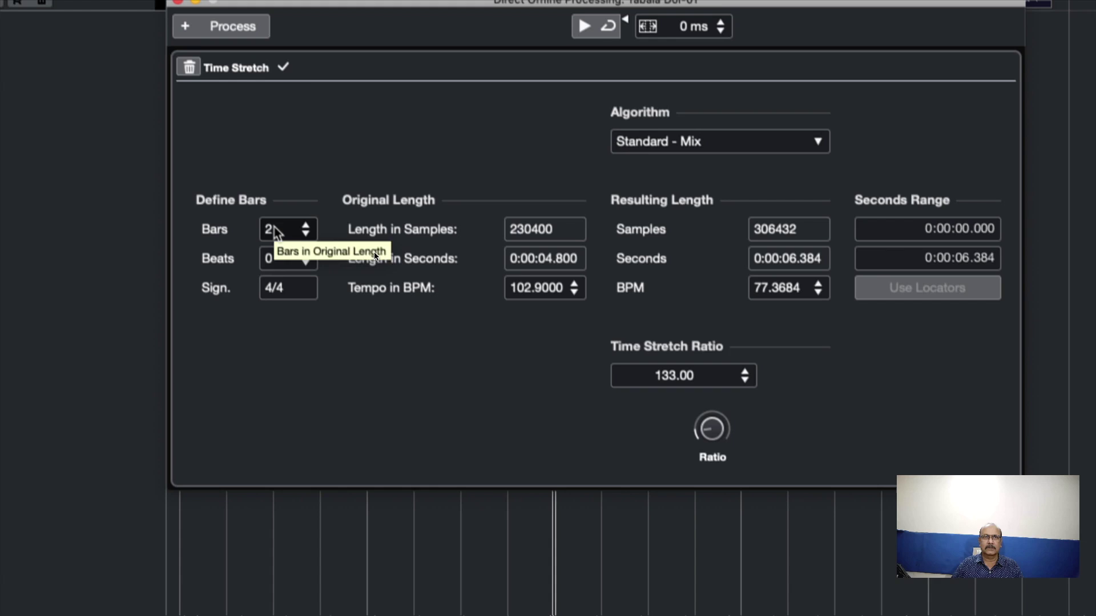
{"action": "left_click", "coordinate": [522, 292]}
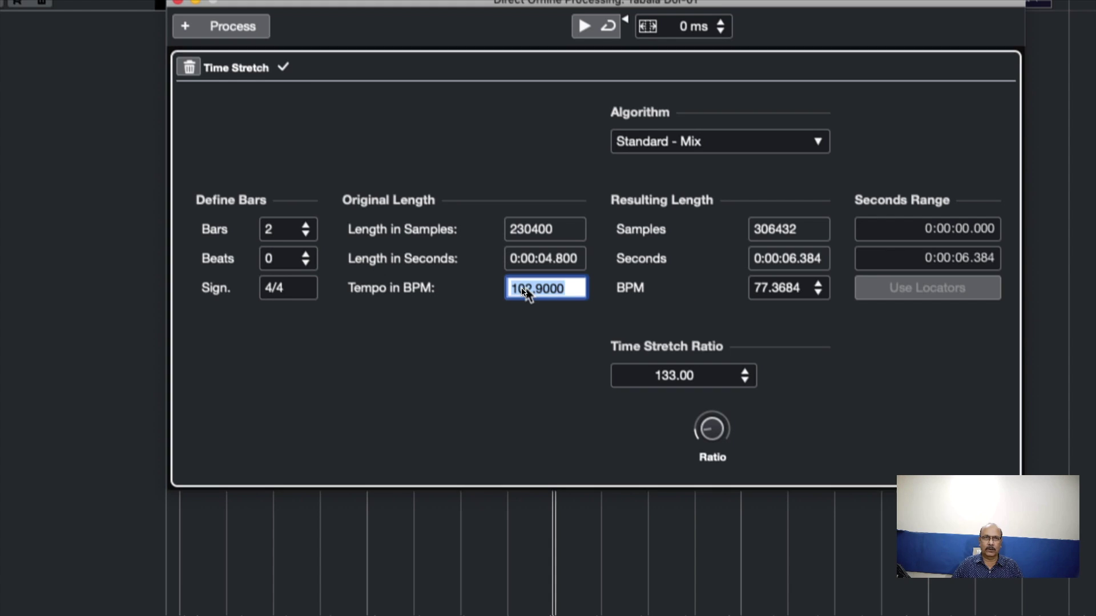
{"action": "type", "text": "100"}
{"action": "key", "text": "Return"}
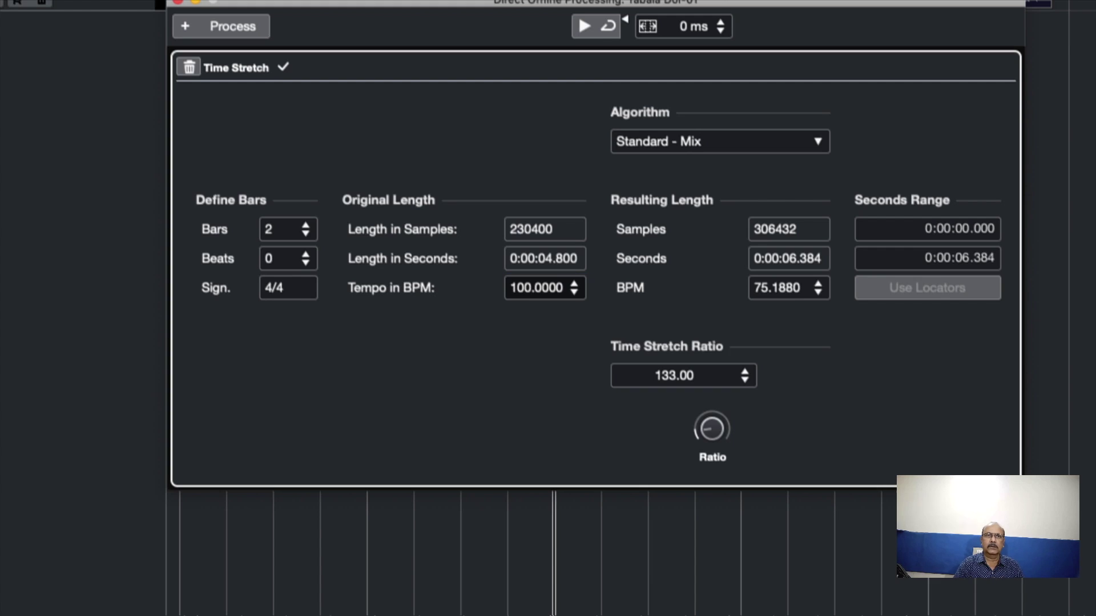
Step: Set the time stretch's resulting tempo to 120 BPM and close the offline processing window
{"action": "left_click", "coordinate": [792, 293]}
{"action": "type", "text": "120"}
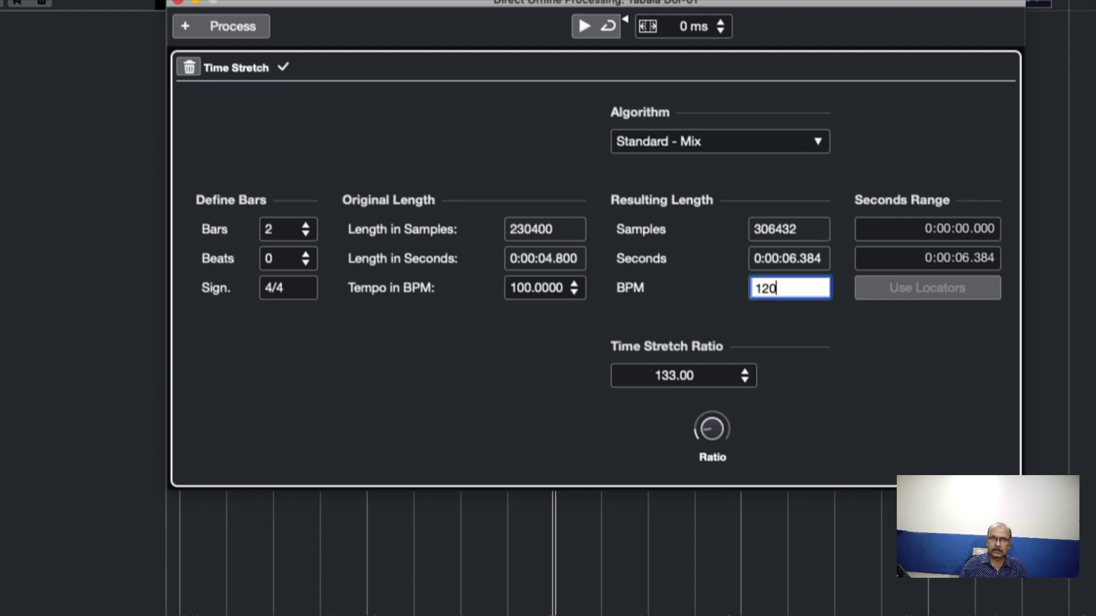
{"action": "key", "text": "Return"}
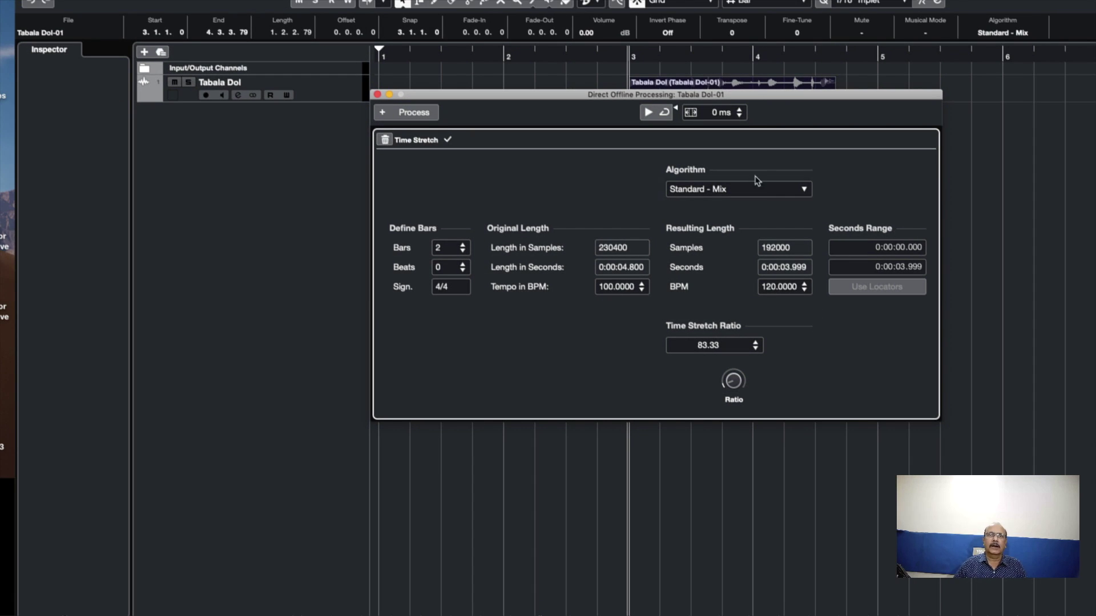
{"action": "left_click_drag", "start_coordinate": [753, 95], "coordinate": [632, 81]}
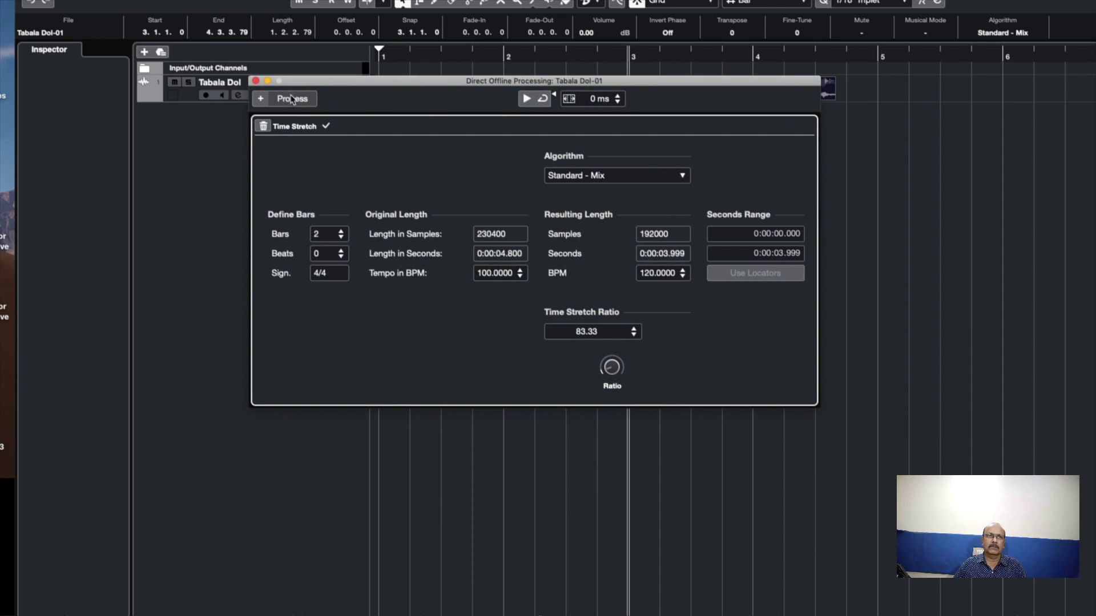
{"action": "left_click", "coordinate": [256, 80]}
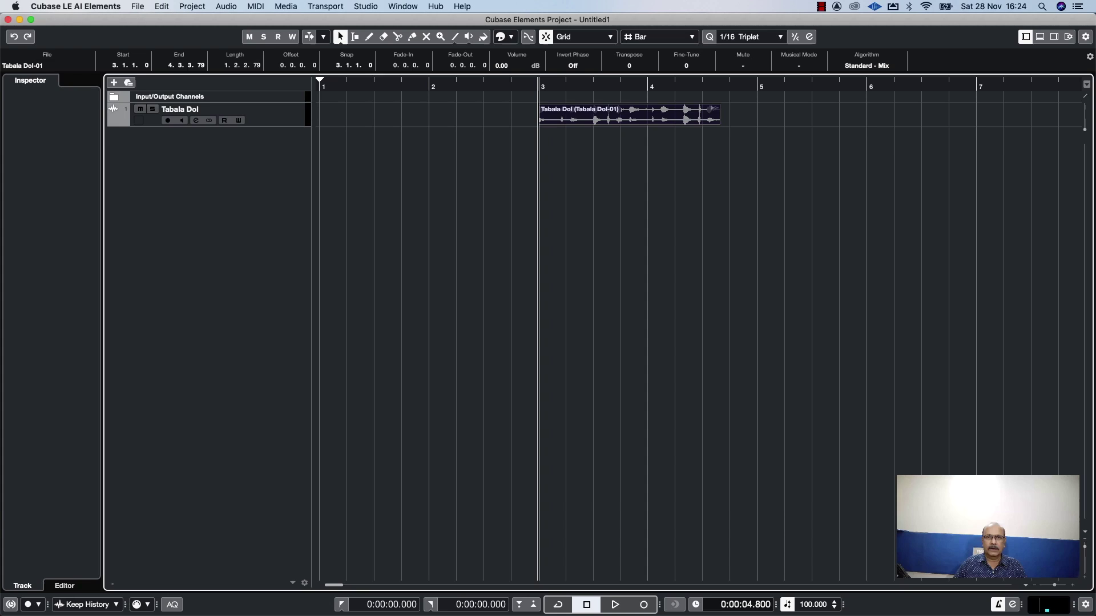
Step: Set the project tempo to 120 BPM to match the stretched clip
{"action": "double_click", "coordinate": [813, 605]}
{"action": "type", "text": "1"}
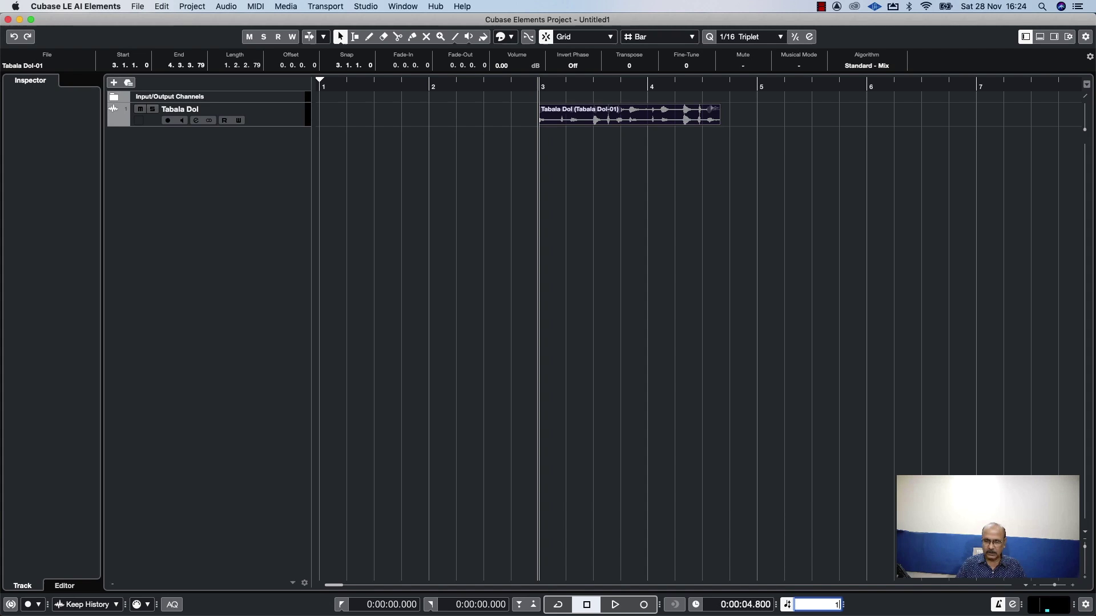
{"action": "type", "text": "20"}
{"action": "key", "text": "Return"}
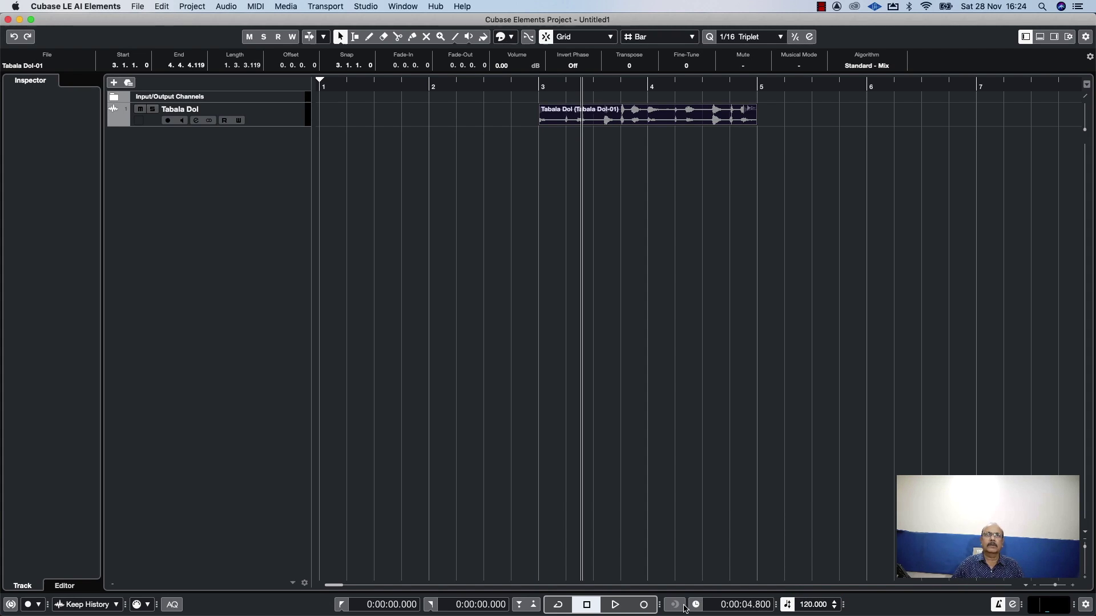
Step: Play the stretched Tabala Dol clip from bar 2 at the new tempo
{"action": "left_click", "coordinate": [430, 86]}
{"action": "key", "text": "space"}
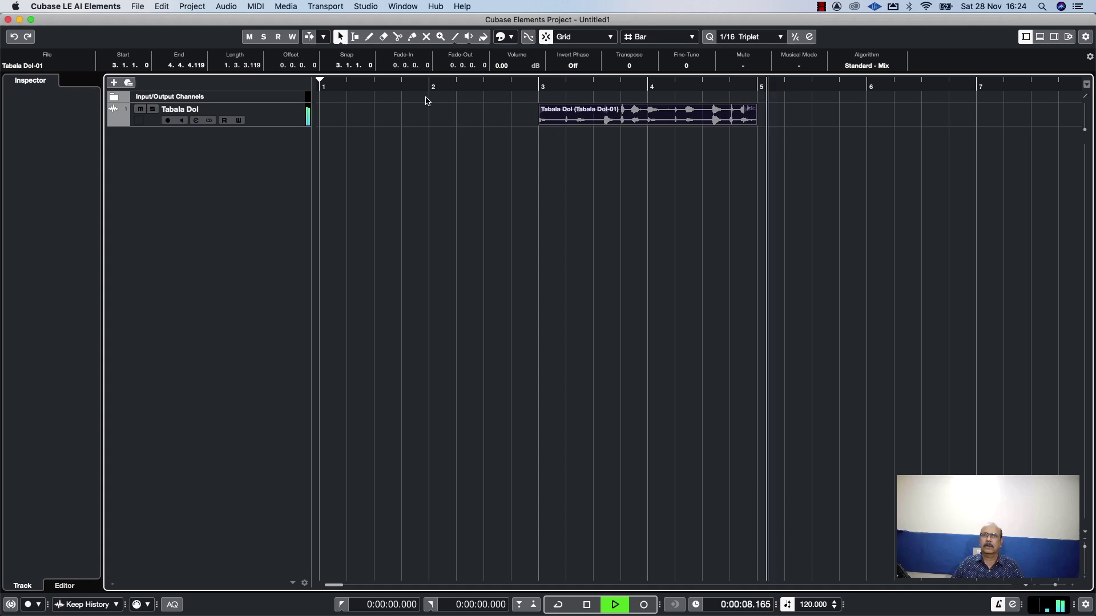
{"action": "key", "text": "space"}
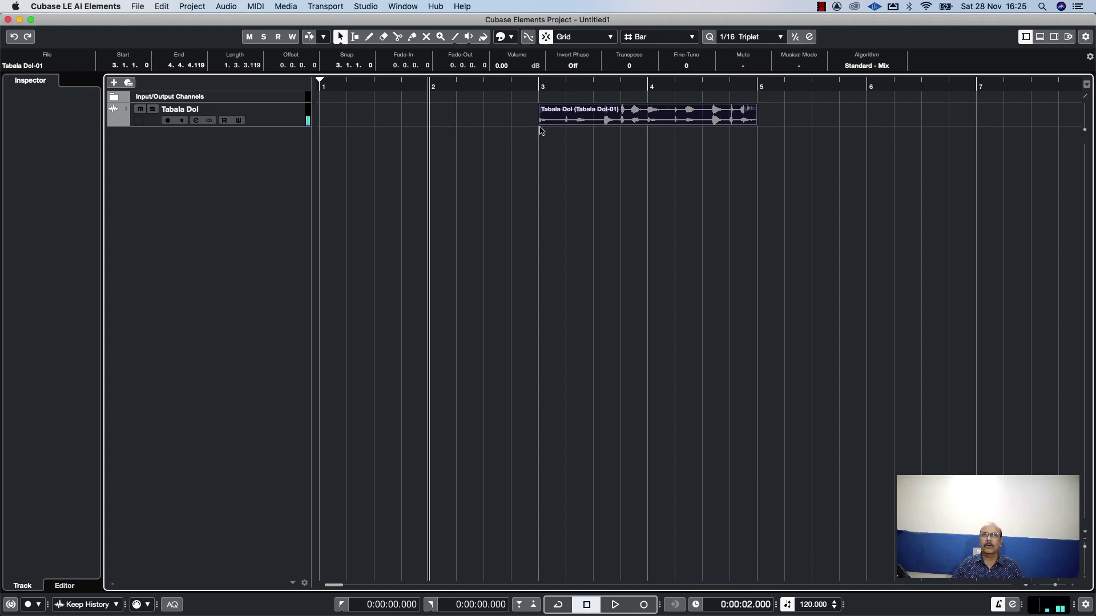
Step: Duplicate the Tabala Dol clip to bar 5, directly after the original, and play both from bar 3
{"action": "mouse_move", "coordinate": [569, 122]}
{"action": "left_mouse_down"}
{"action": "mouse_move", "coordinate": [737, 117]}
{"action": "mouse_move", "coordinate": [562, 117]}
{"action": "mouse_move", "coordinate": [771, 120]}
{"action": "mouse_move", "coordinate": [550, 121]}
{"action": "left_mouse_up"}
{"action": "left_click", "coordinate": [537, 87]}
{"action": "key", "text": "space"}
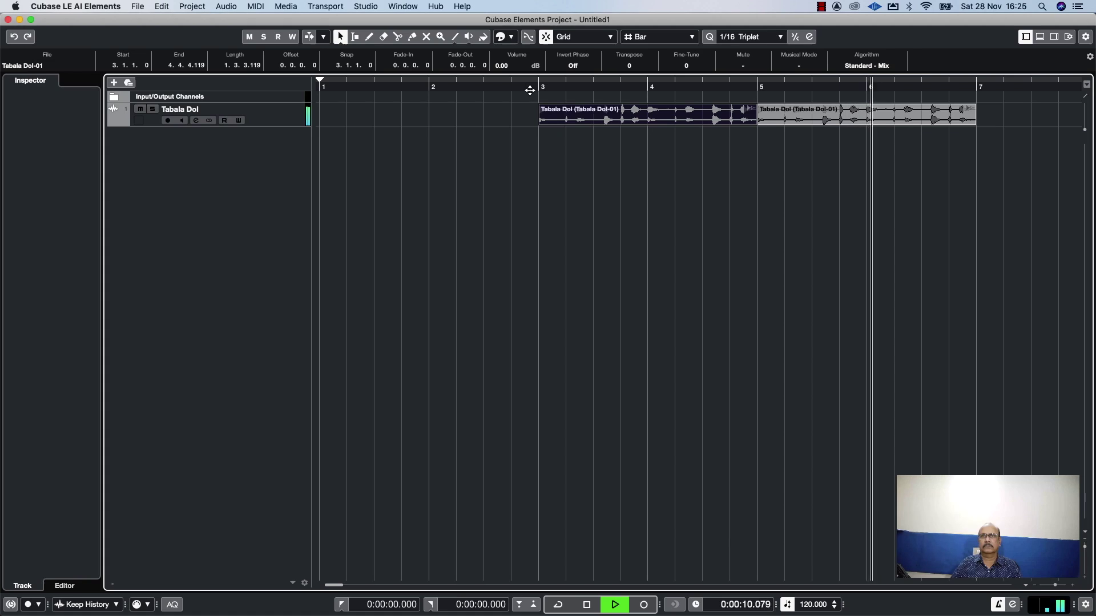
{"action": "key", "text": "space"}
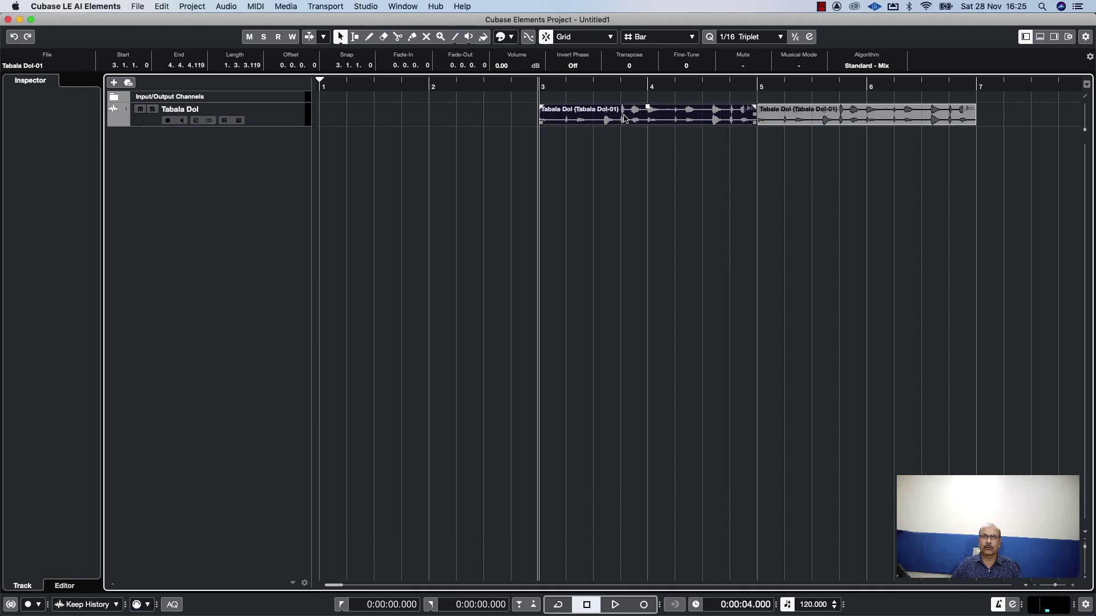
Step: Move the clip at bar 3 down to the Audio 02 track and back up to the Tabala Dol track
{"action": "mouse_move", "coordinate": [638, 119]}
{"action": "left_mouse_down"}
{"action": "mouse_move", "coordinate": [632, 162]}
{"action": "mouse_move", "coordinate": [632, 111]}
{"action": "left_mouse_up"}
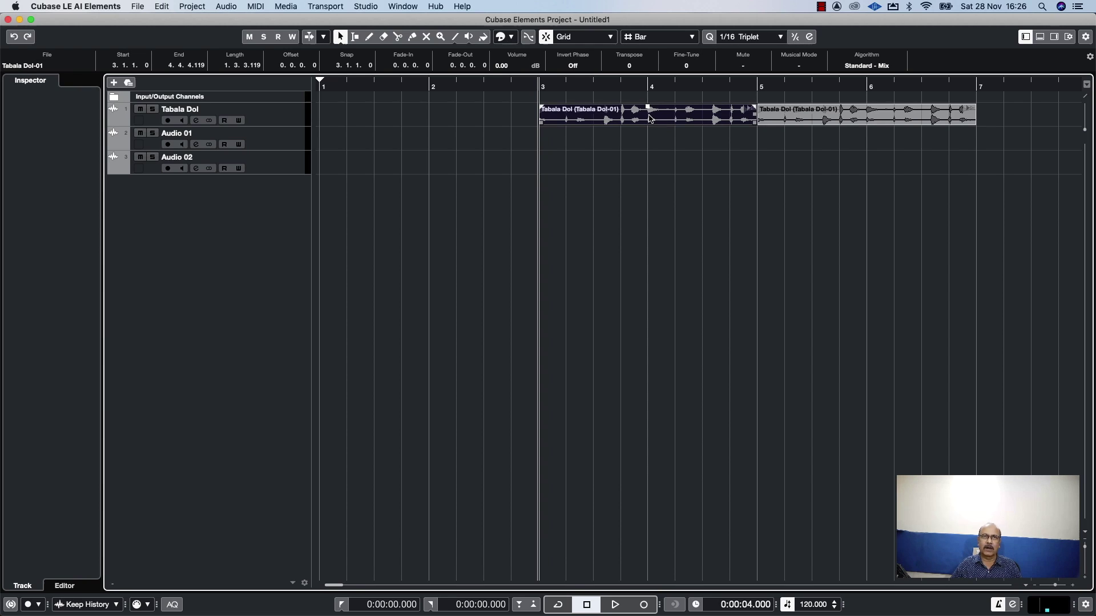
{"action": "left_click_drag", "start_coordinate": [649, 118], "coordinate": [648, 169]}
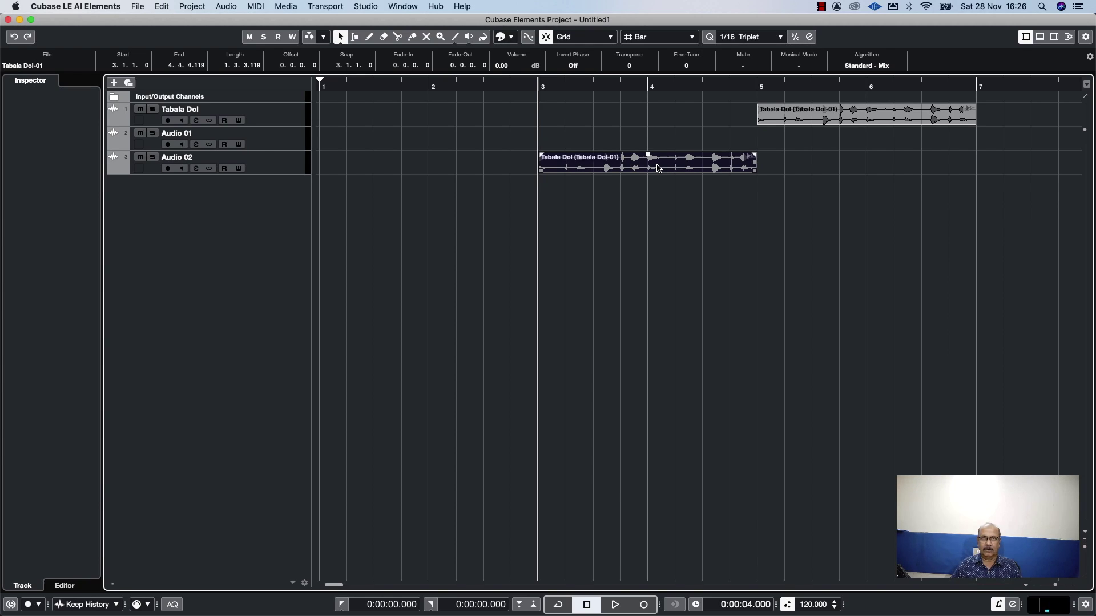
{"action": "left_click_drag", "start_coordinate": [659, 169], "coordinate": [665, 120]}
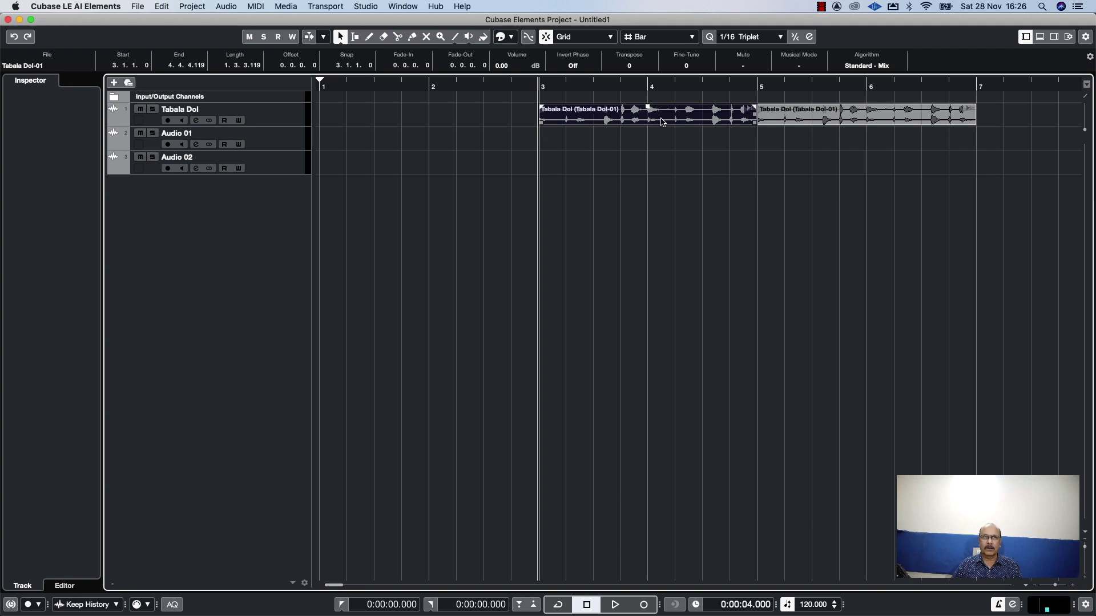
Step: Delete the duplicated clip at bar 5 and try to extend the end of the remaining clip
{"action": "left_click", "coordinate": [785, 117]}
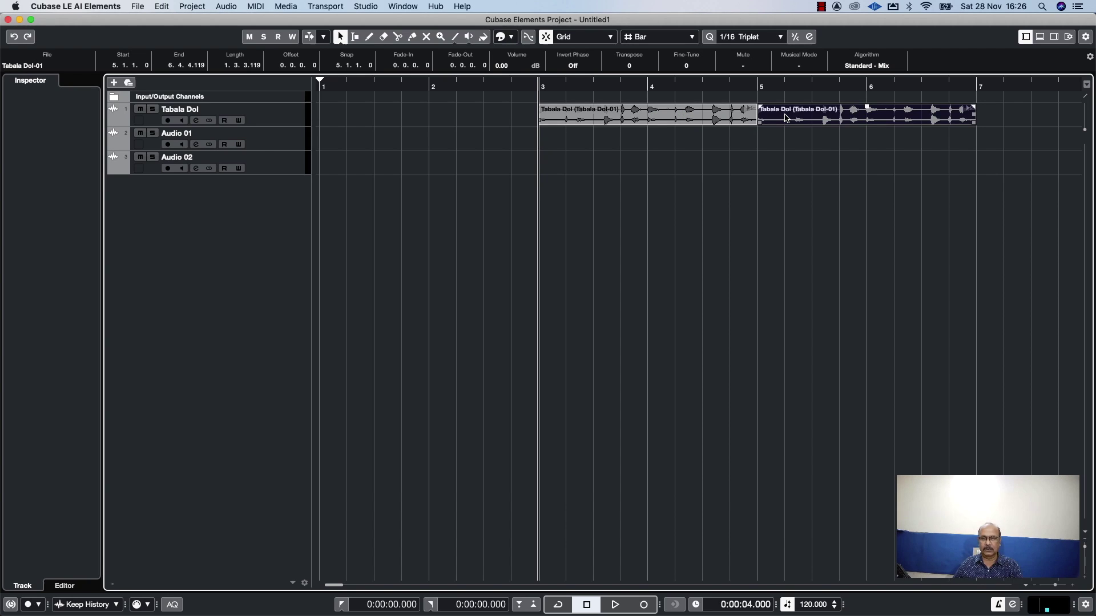
{"action": "key", "text": "Delete"}
{"action": "left_click", "coordinate": [751, 114]}
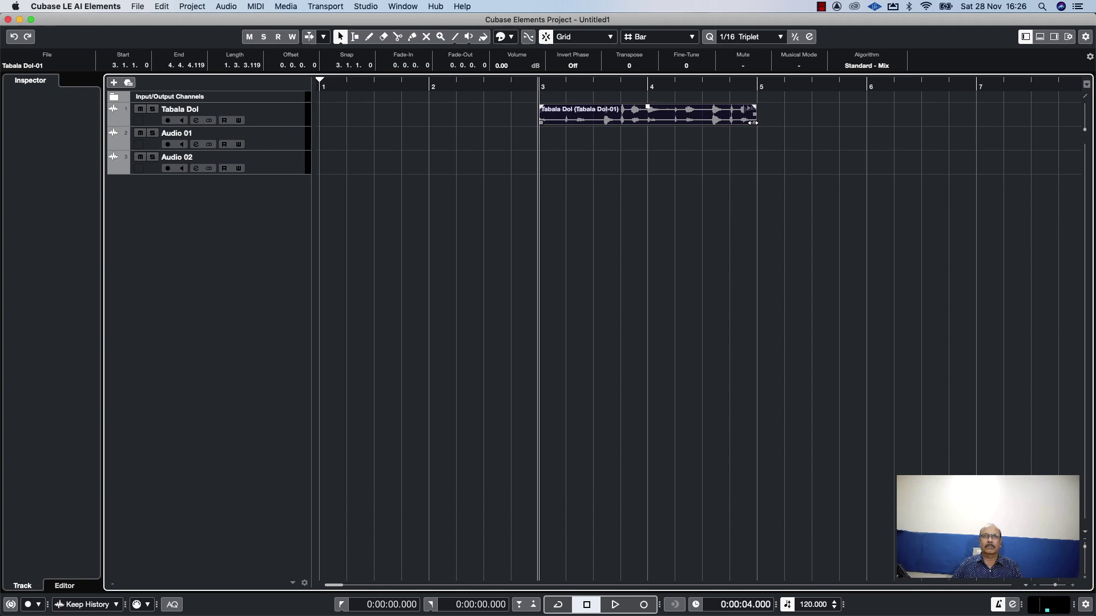
{"action": "left_click_drag", "start_coordinate": [753, 122], "coordinate": [784, 123]}
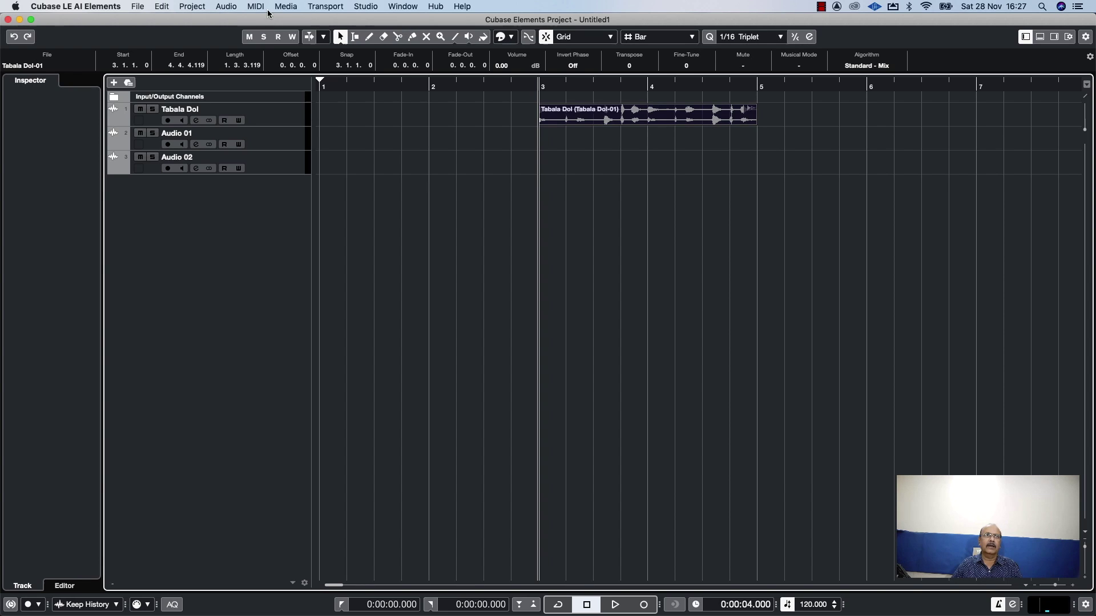
Step: Start a Time Stretch process on the Tabala Dol clip at bar 3 and set its original tempo to 120 BPM
{"action": "left_click", "coordinate": [229, 8]}
{"action": "mouse_move", "coordinate": [246, 70]}
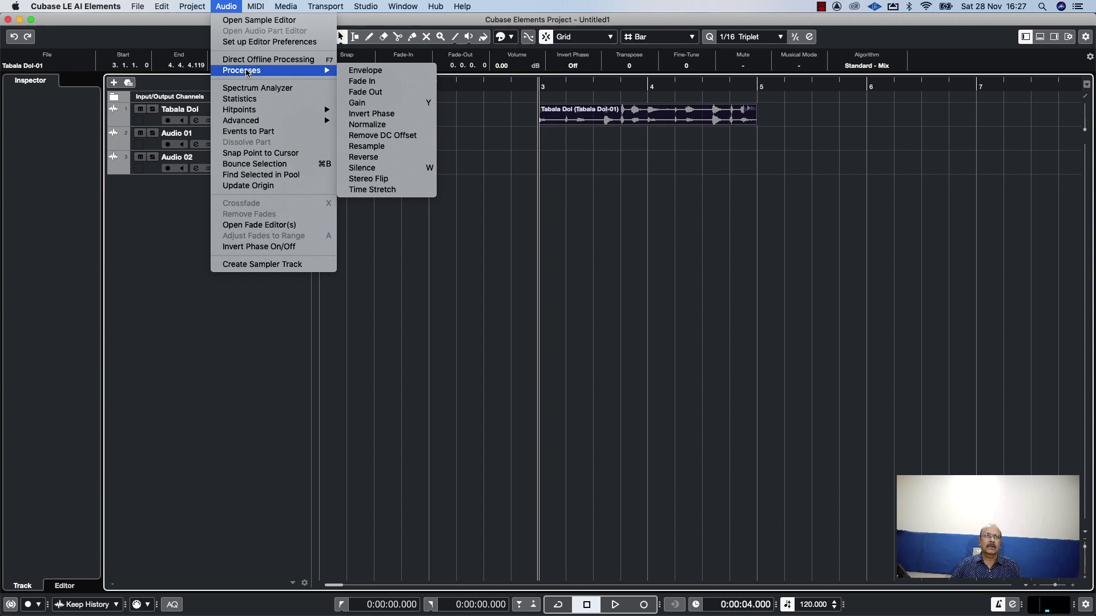
{"action": "left_click", "coordinate": [386, 189]}
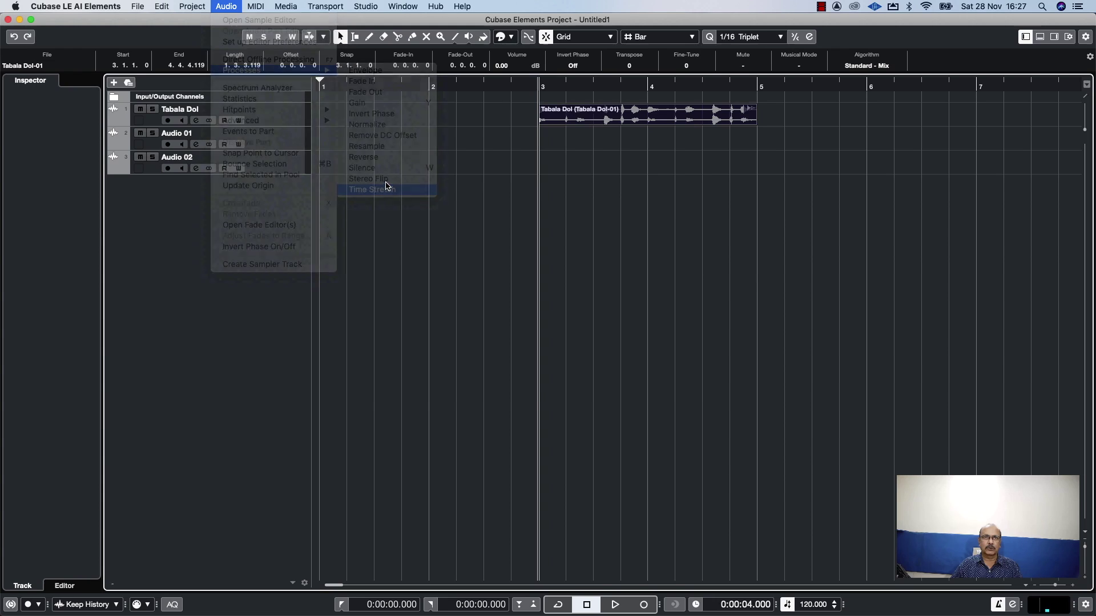
{"action": "left_click", "coordinate": [425, 277]}
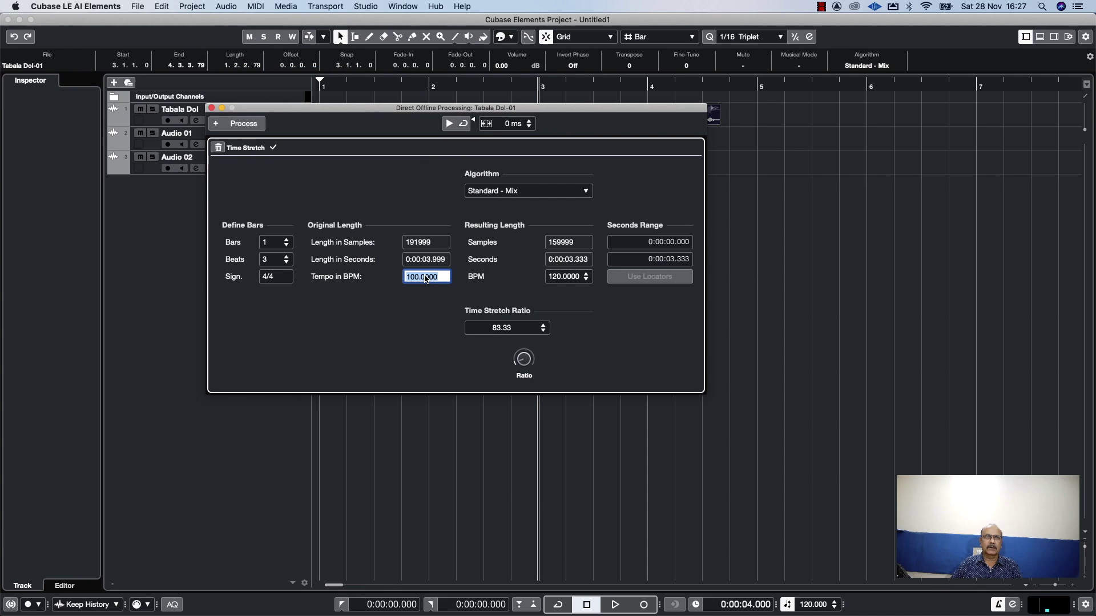
{"action": "type", "text": "120"}
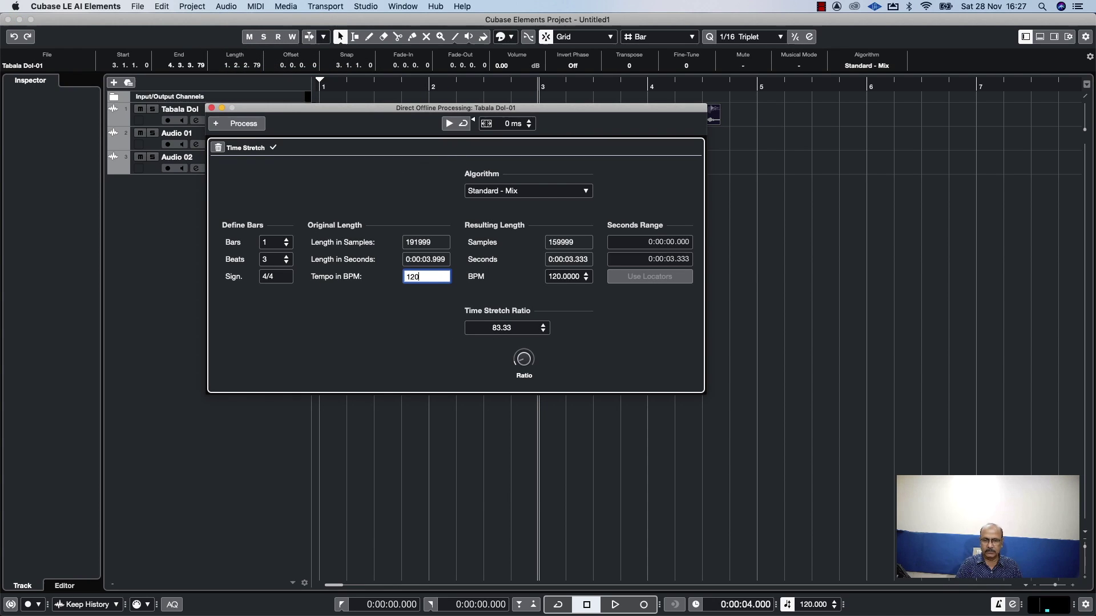
{"action": "key", "text": "Return"}
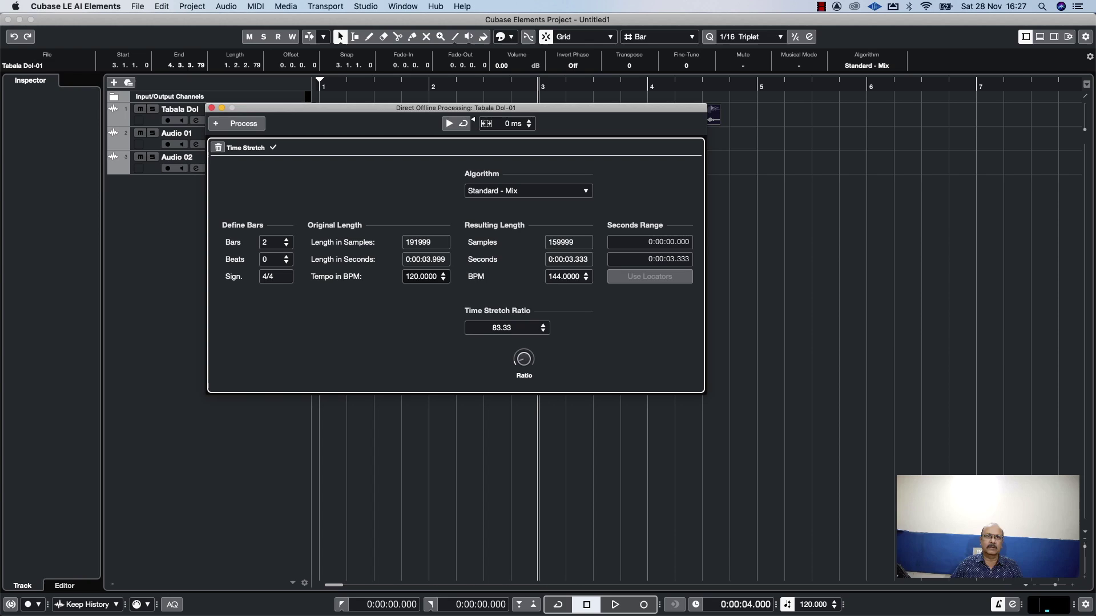
Step: Set the resulting tempo of the Time Stretch to 150 BPM and close the offline processing window
{"action": "left_click", "coordinate": [560, 275]}
{"action": "type", "text": "150"}
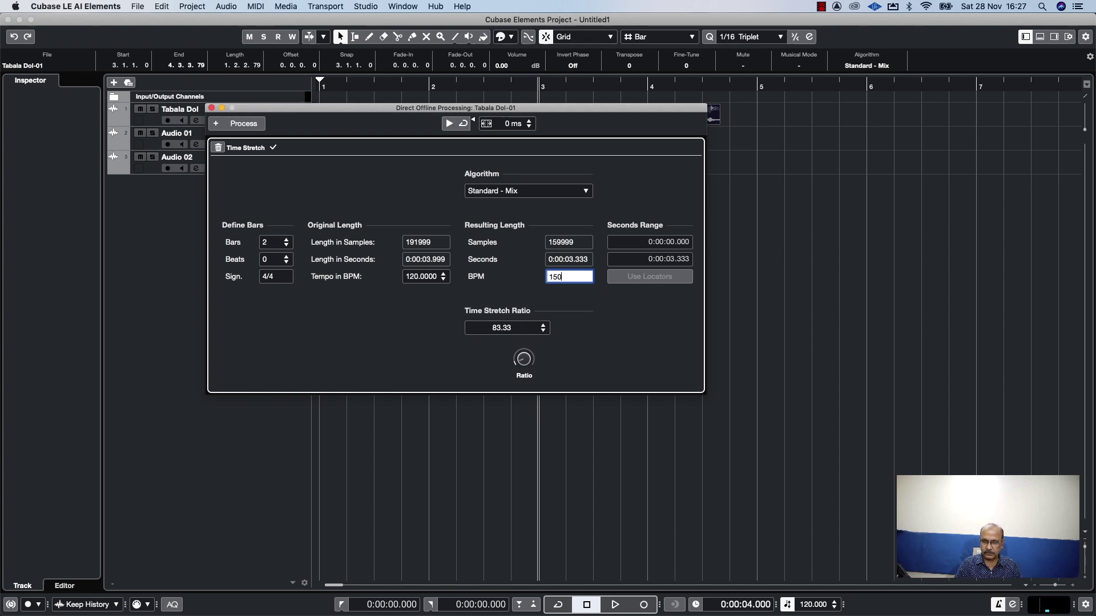
{"action": "key", "text": "Return"}
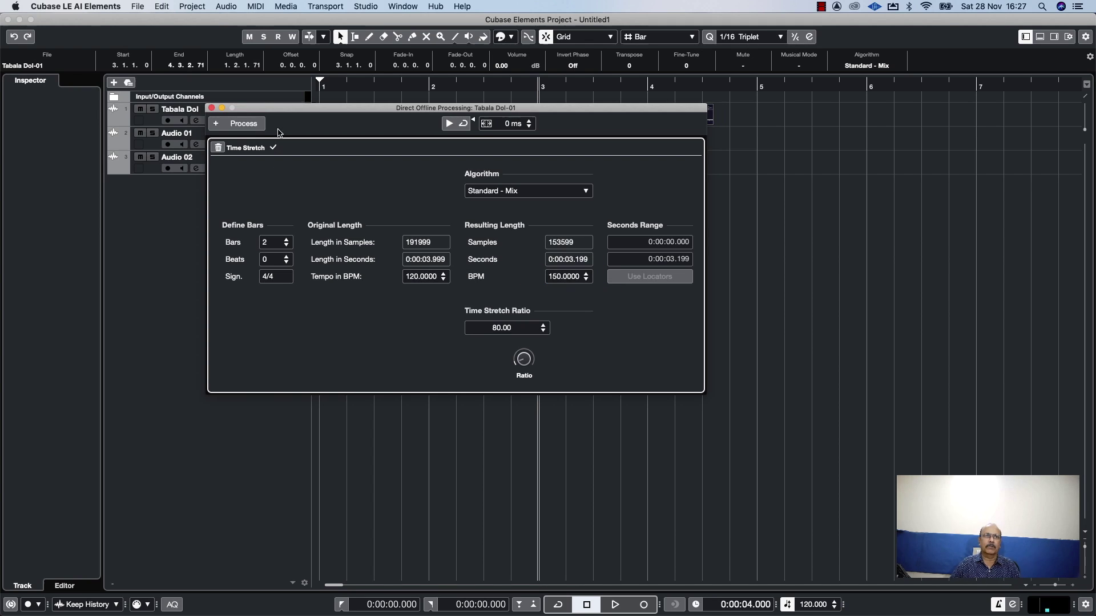
{"action": "left_click", "coordinate": [255, 125]}
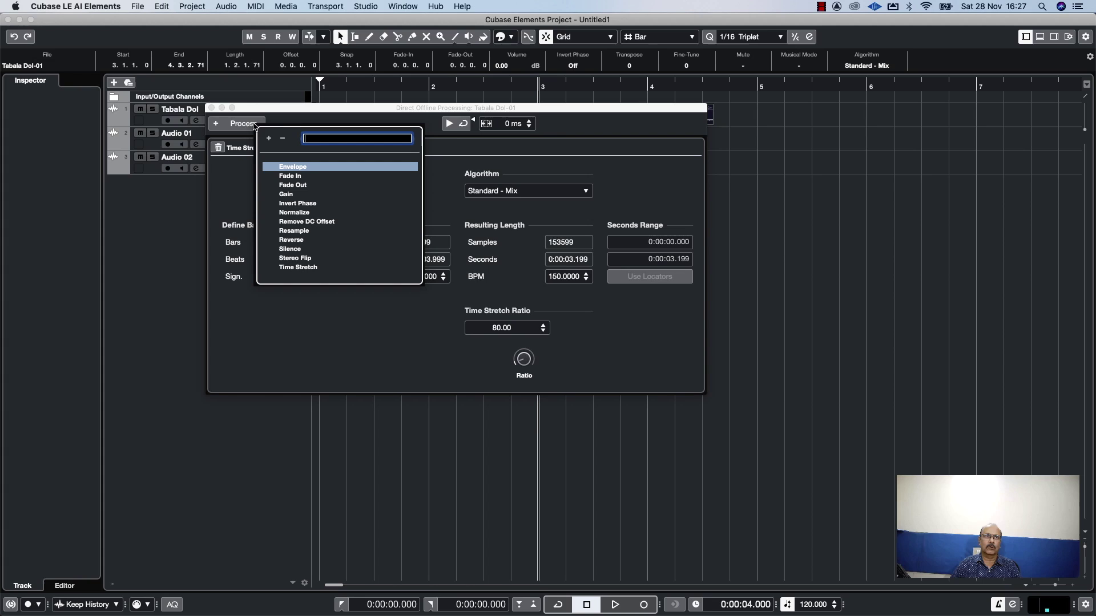
{"action": "left_click", "coordinate": [279, 107]}
{"action": "left_click", "coordinate": [212, 108]}
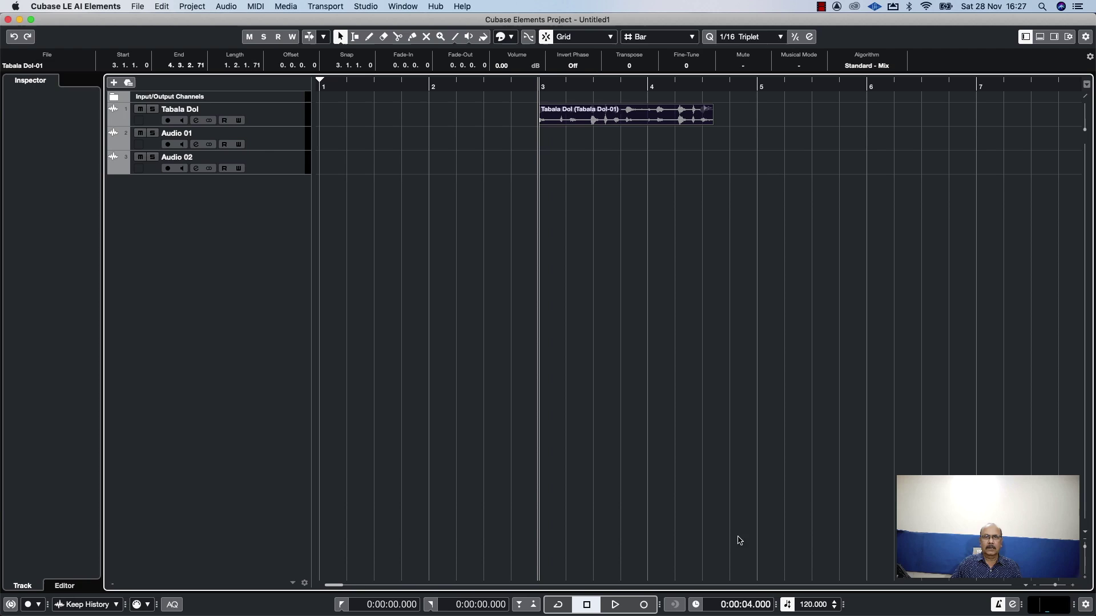
Step: Set the project tempo to 150 BPM to match the stretched clip
{"action": "double_click", "coordinate": [804, 605]}
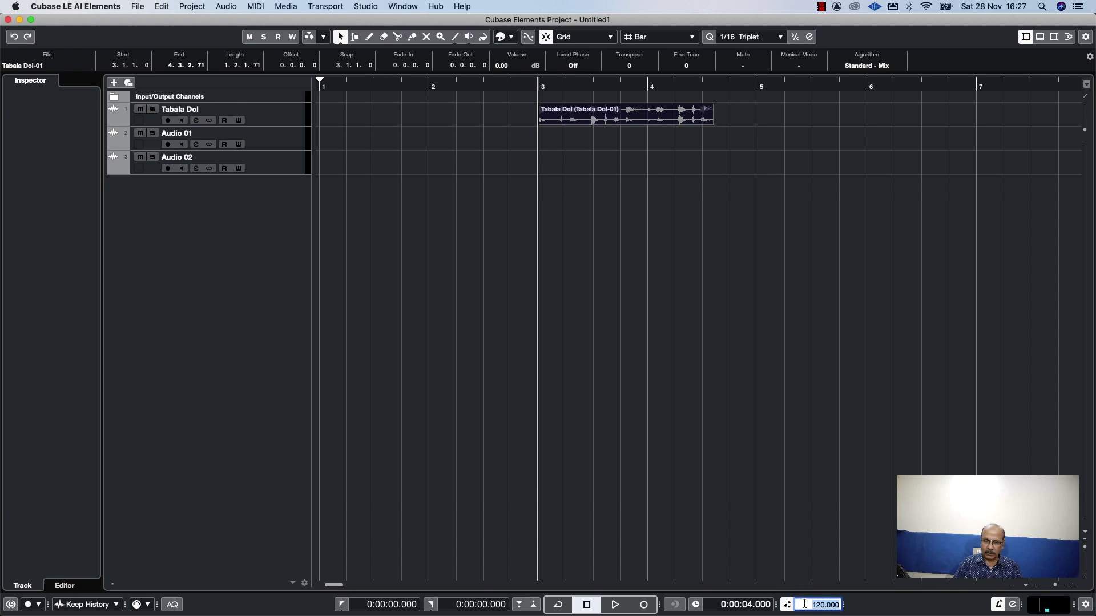
{"action": "type", "text": "150"}
{"action": "key", "text": "Return"}
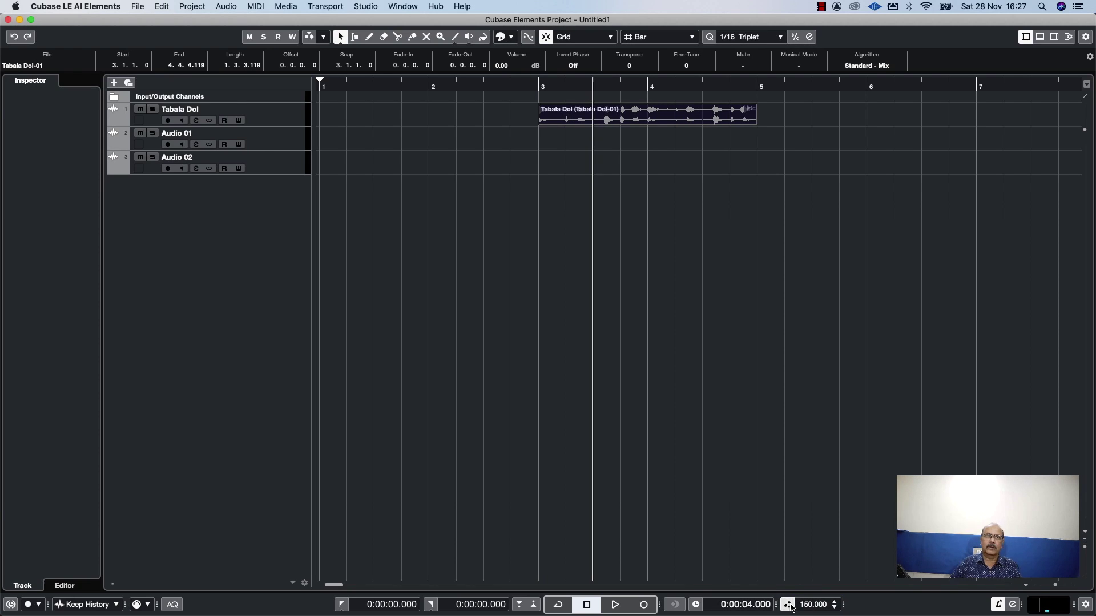
Step: Play the project from bar 2 to hear the Tabala Dol clip at 150 BPM
{"action": "left_click", "coordinate": [430, 88]}
{"action": "key", "text": "space"}
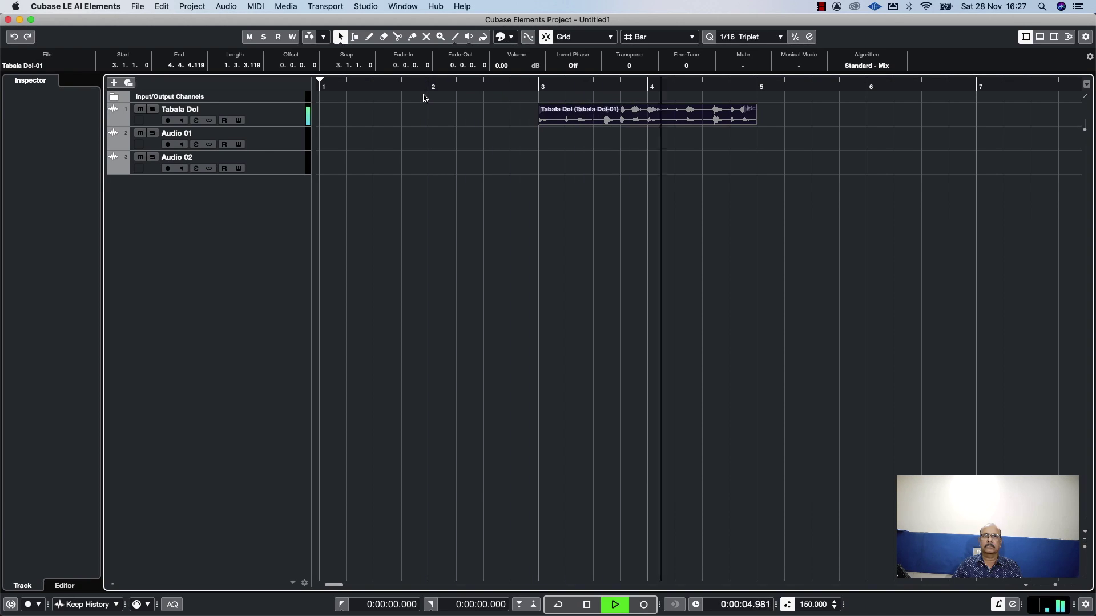
{"action": "key", "text": "space"}
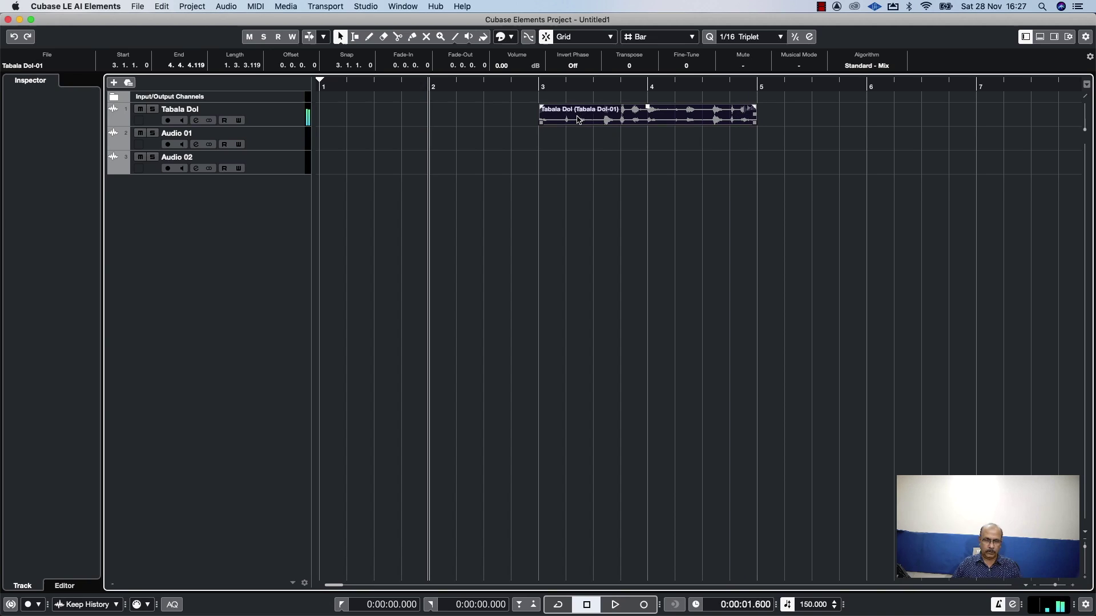
Step: Duplicate the Tabala Dol clip to bar 5, directly after the original, and play both clips from bar 3
{"action": "left_click_drag", "start_coordinate": [578, 120], "coordinate": [799, 120]}
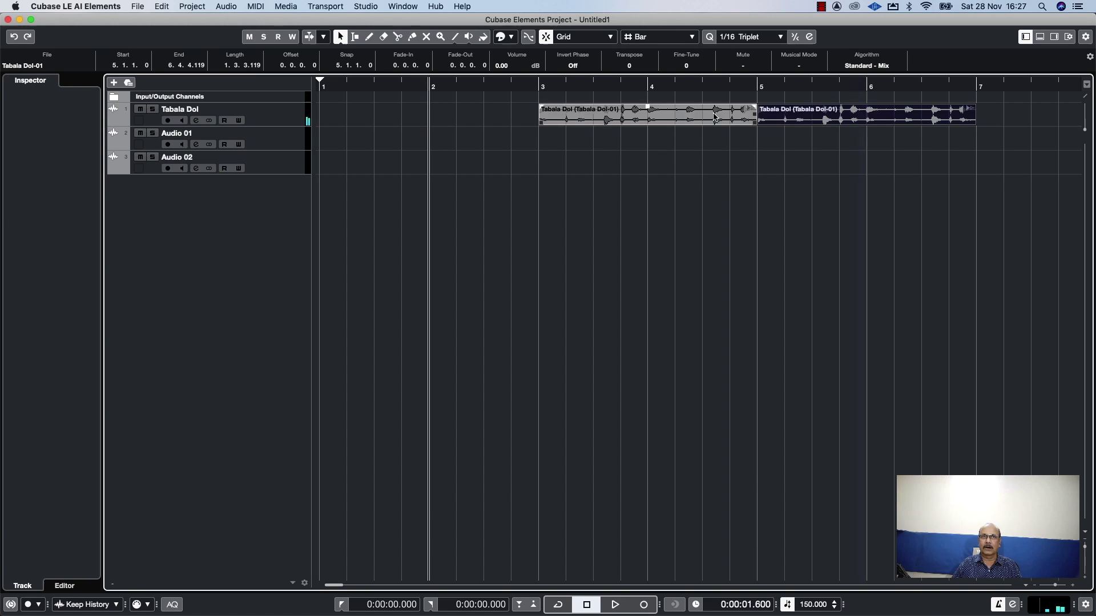
{"action": "left_click", "coordinate": [538, 92]}
{"action": "key", "text": "space"}
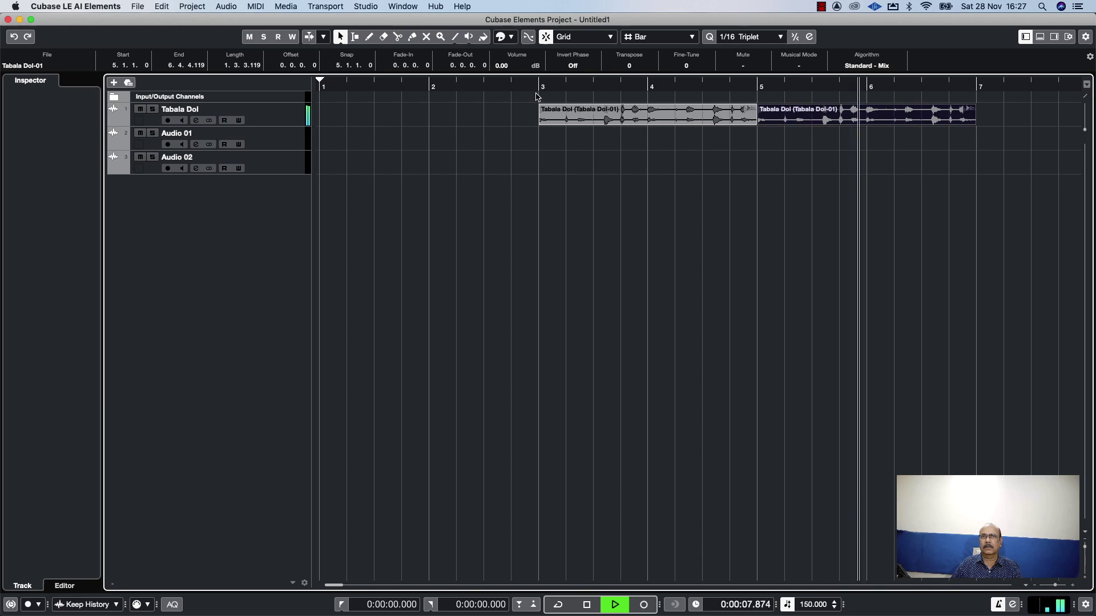
{"action": "key", "text": "space"}
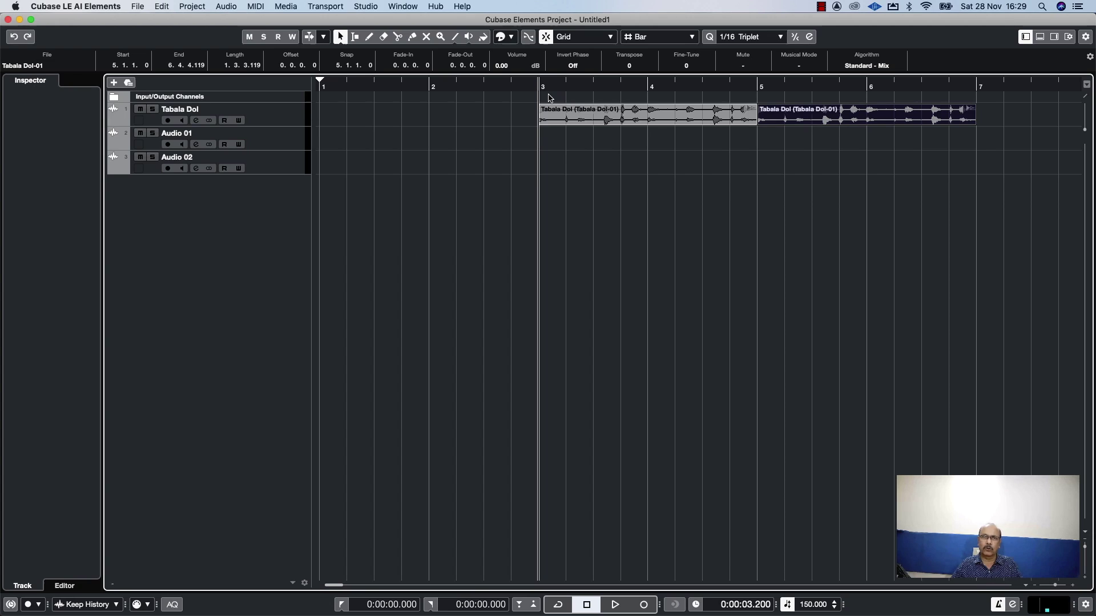
Step: Split the first Tabala Dol clip at bar 4 and place its first half at both bar 2 and bar 3
{"action": "left_click", "coordinate": [647, 121], "text": "alt"}
{"action": "left_click", "coordinate": [618, 123]}
{"action": "left_click_drag", "start_coordinate": [618, 122], "coordinate": [485, 121]}
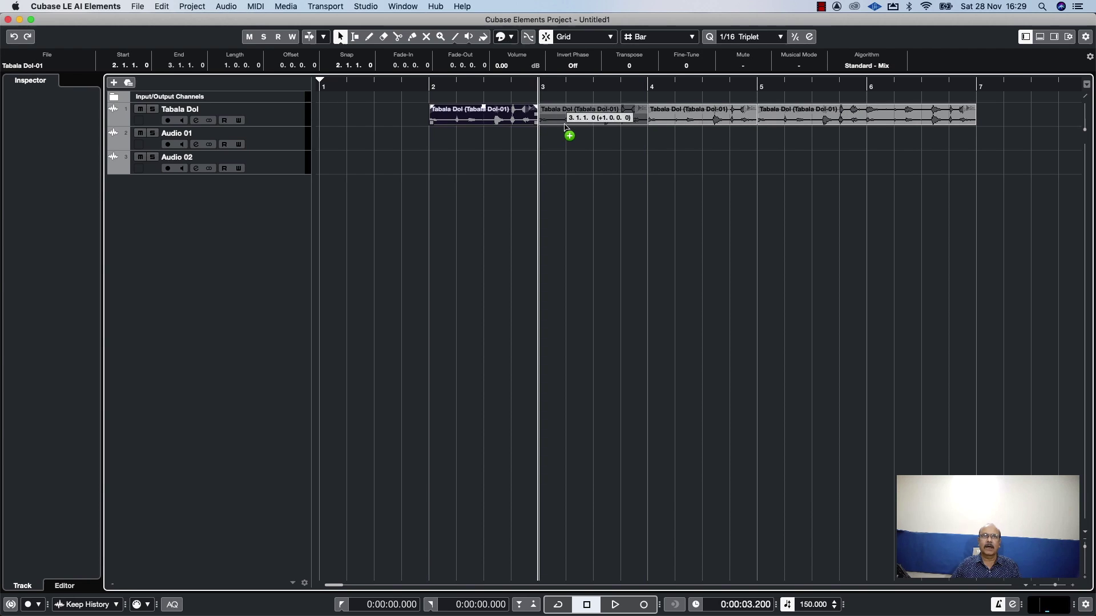
Step: Play the rearranged Tabala Dol clips from bar 2
{"action": "left_click", "coordinate": [441, 86]}
{"action": "key", "text": "space"}
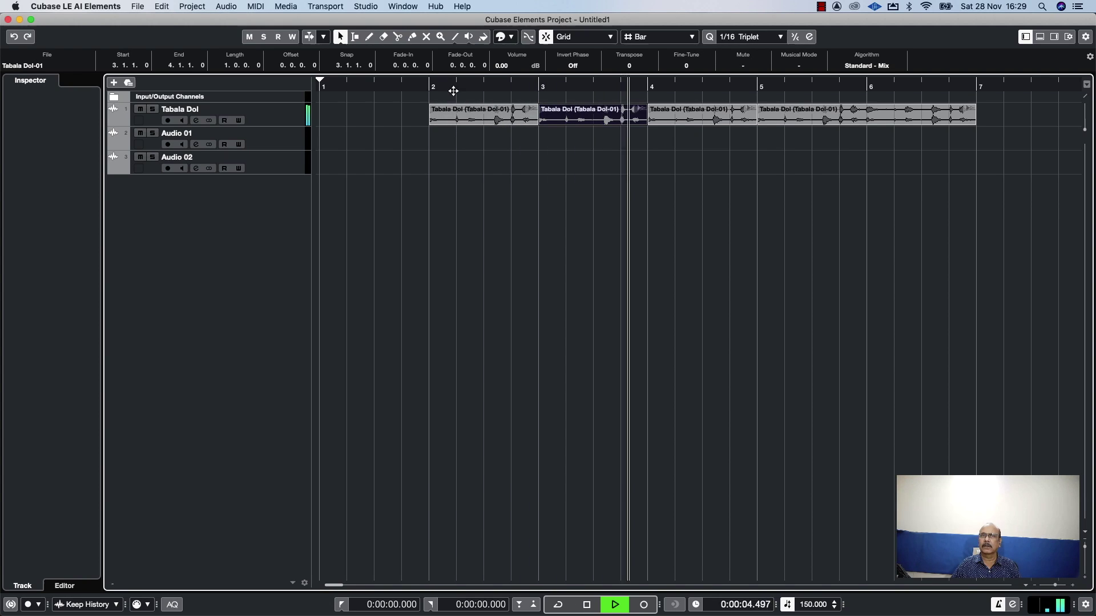
{"action": "key", "text": "space"}
Step: Move the one-bar clip at bar 4 onto a new audio track below Audio 02 and undo the move
{"action": "left_click", "coordinate": [706, 118]}
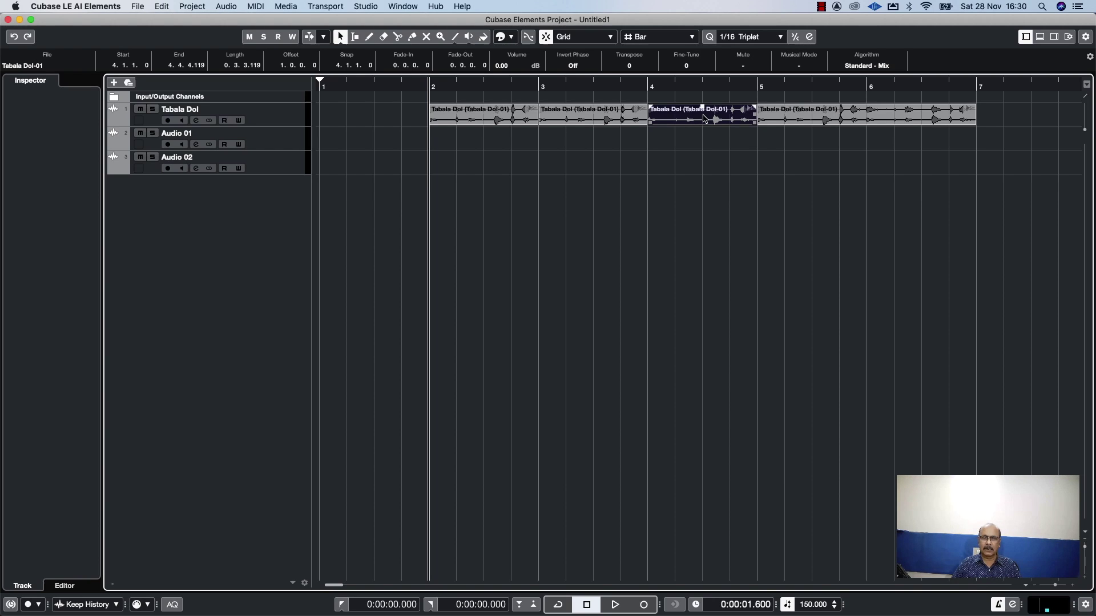
{"action": "mouse_move", "coordinate": [705, 118]}
{"action": "left_mouse_down"}
{"action": "mouse_move", "coordinate": [703, 161]}
{"action": "mouse_move", "coordinate": [701, 118]}
{"action": "left_mouse_up"}
{"action": "left_click_drag", "start_coordinate": [697, 120], "coordinate": [700, 190]}
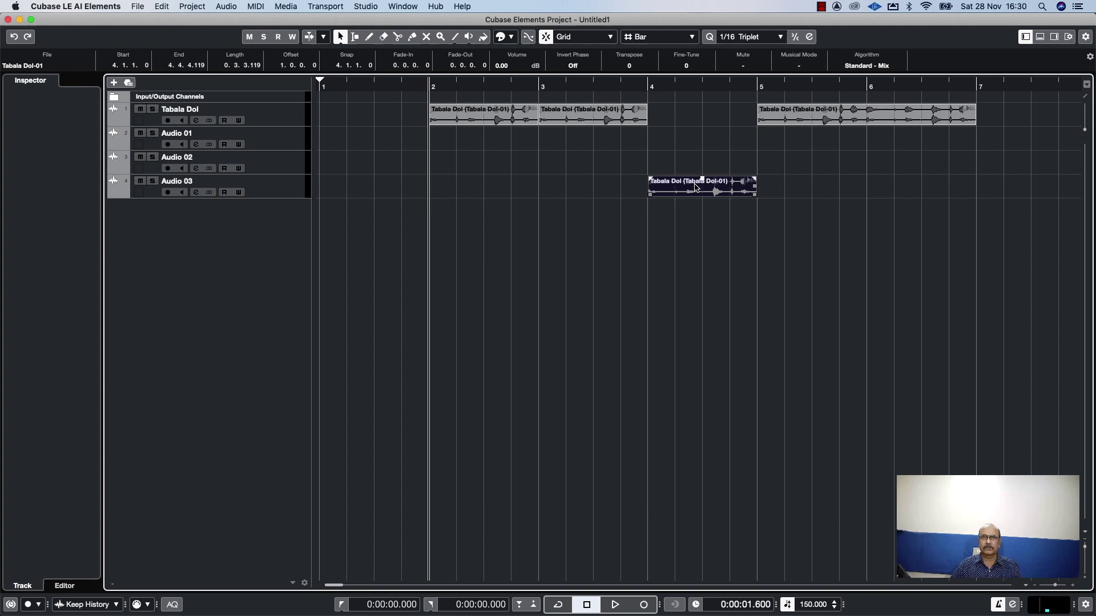
{"action": "key", "text": "super+z"}
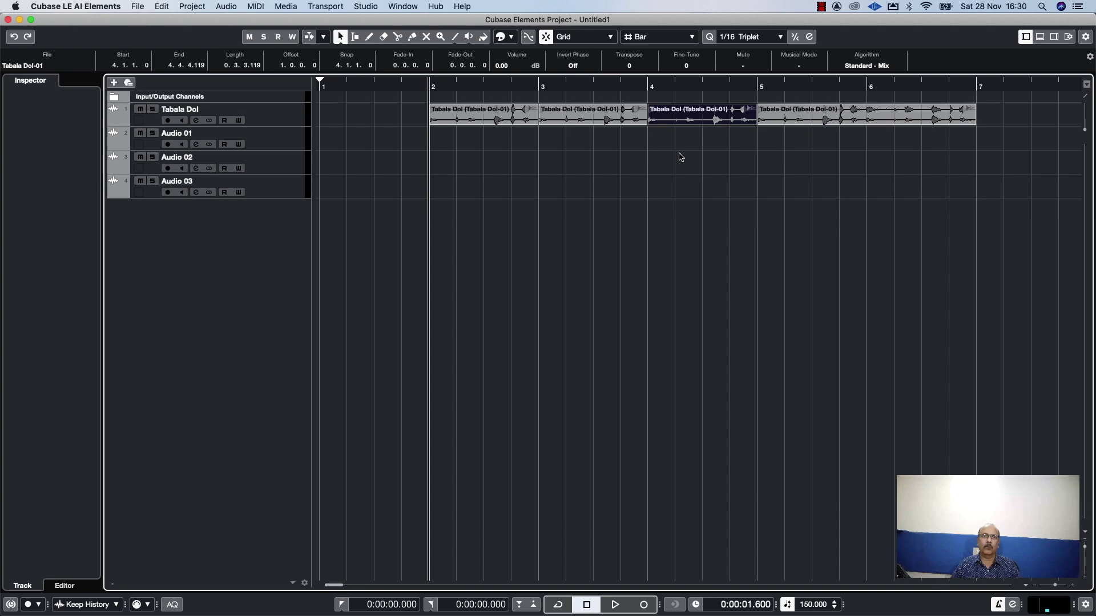
Step: Apply Time Stretch with a ratio of 80.00 to the one-bar clip at bar 2 and close the processing window
{"action": "left_click", "coordinate": [525, 121]}
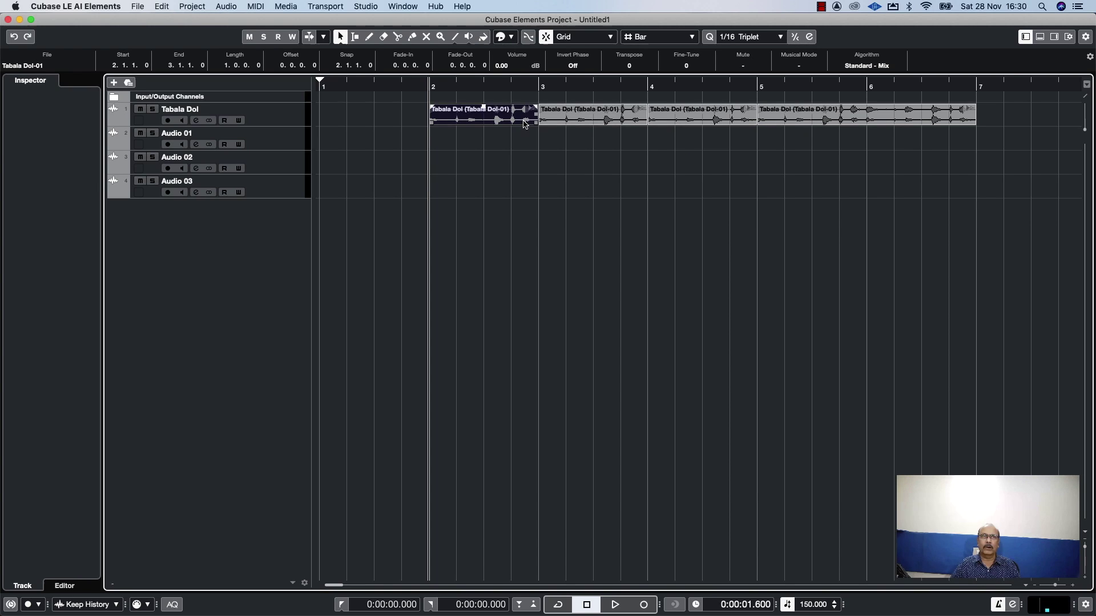
{"action": "left_click", "coordinate": [227, 7]}
{"action": "mouse_move", "coordinate": [227, 73]}
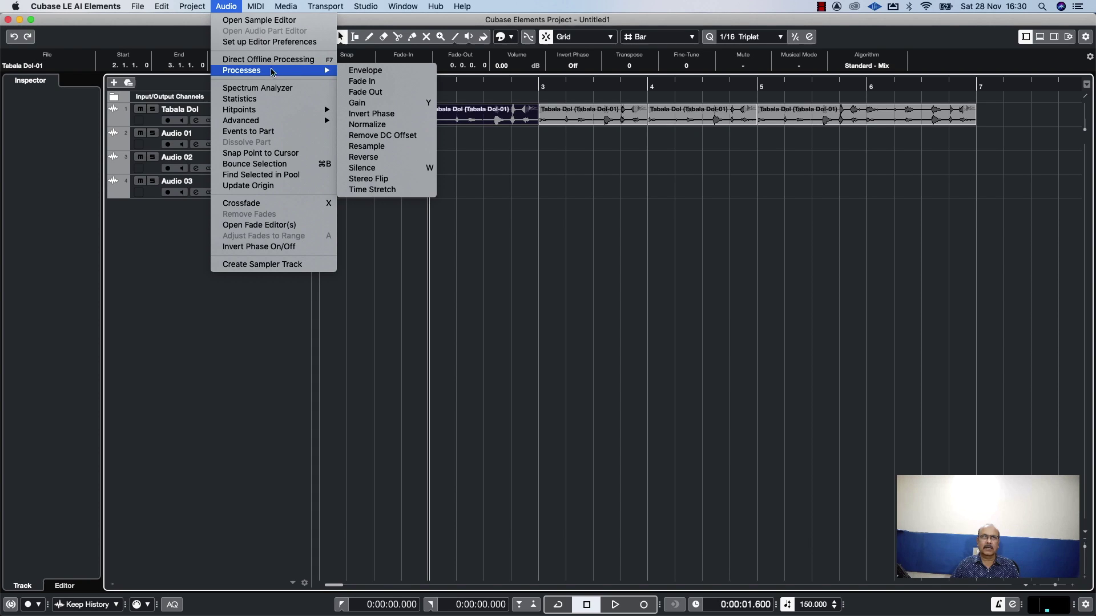
{"action": "left_click", "coordinate": [390, 191]}
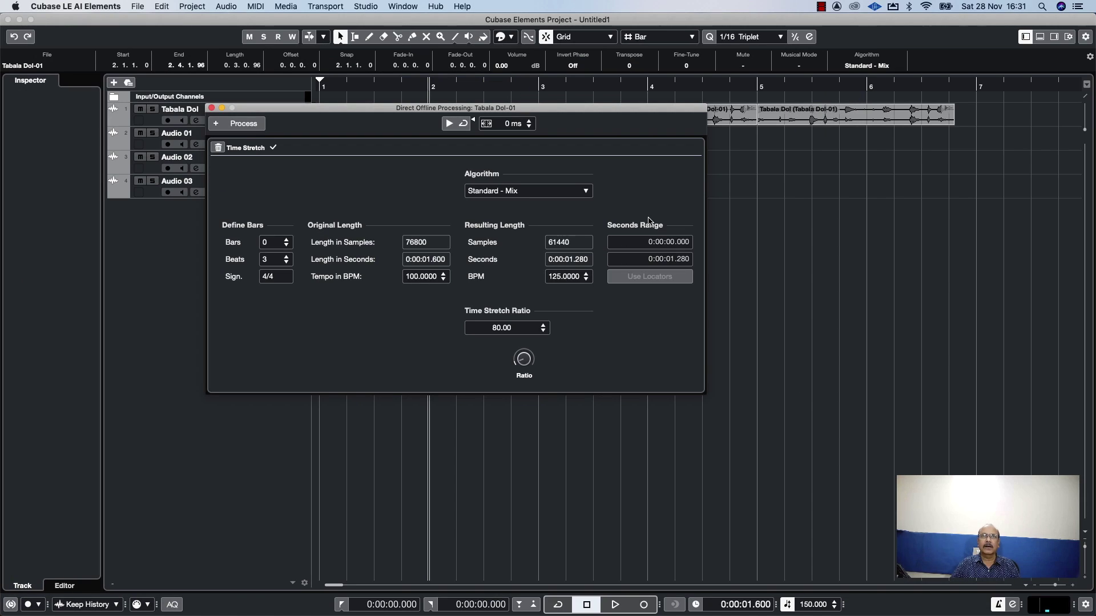
{"action": "left_click", "coordinate": [212, 108]}
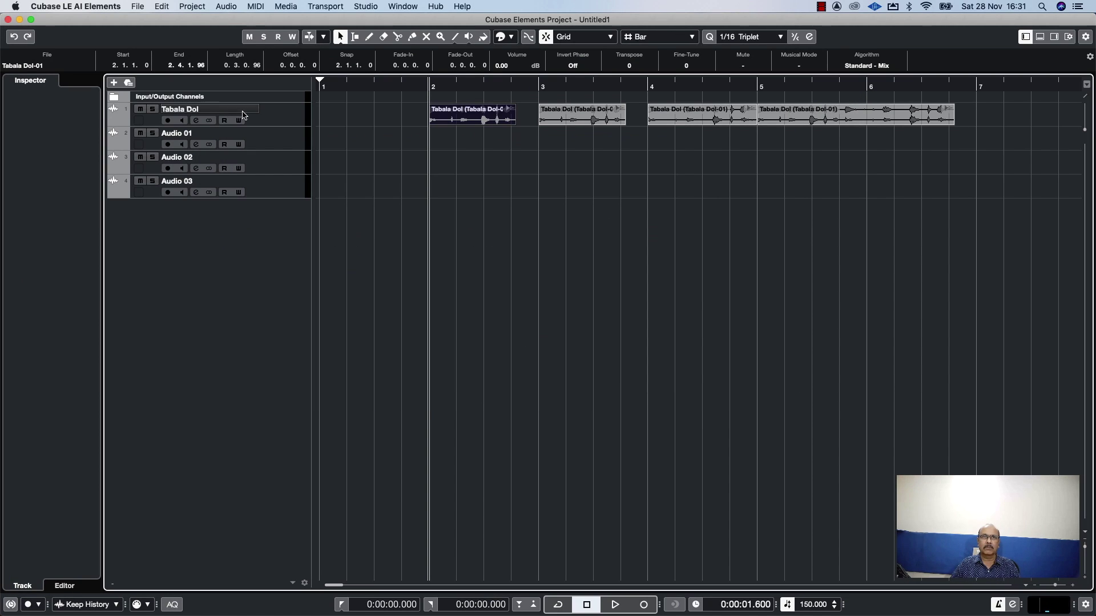
Step: Undo the Time Stretch on the clip at bar 2 and clear the clip selection
{"action": "left_click", "coordinate": [512, 171]}
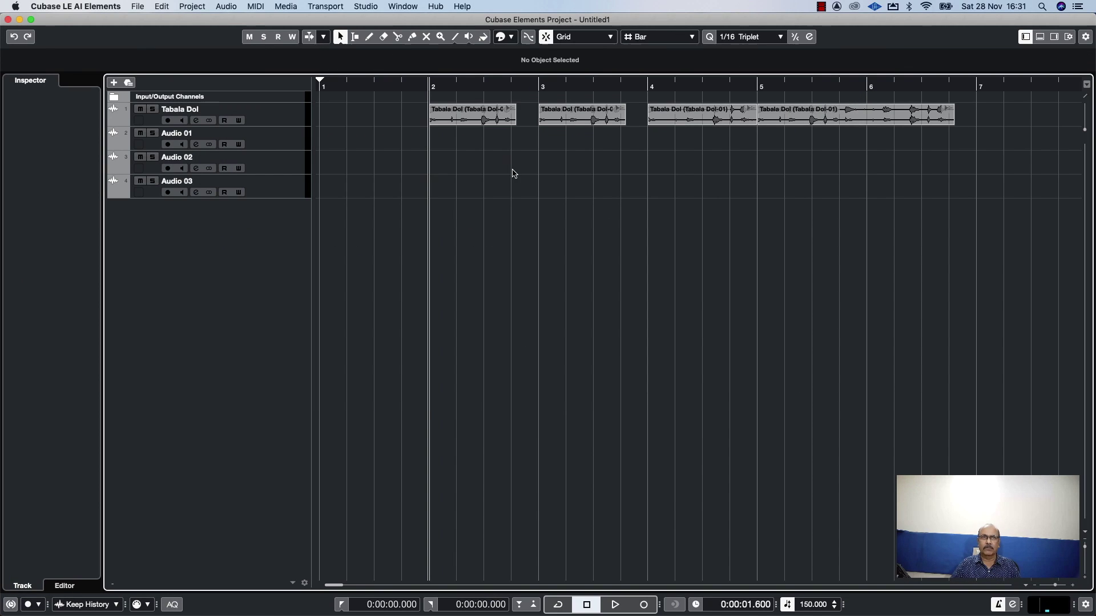
{"action": "left_click", "coordinate": [490, 125]}
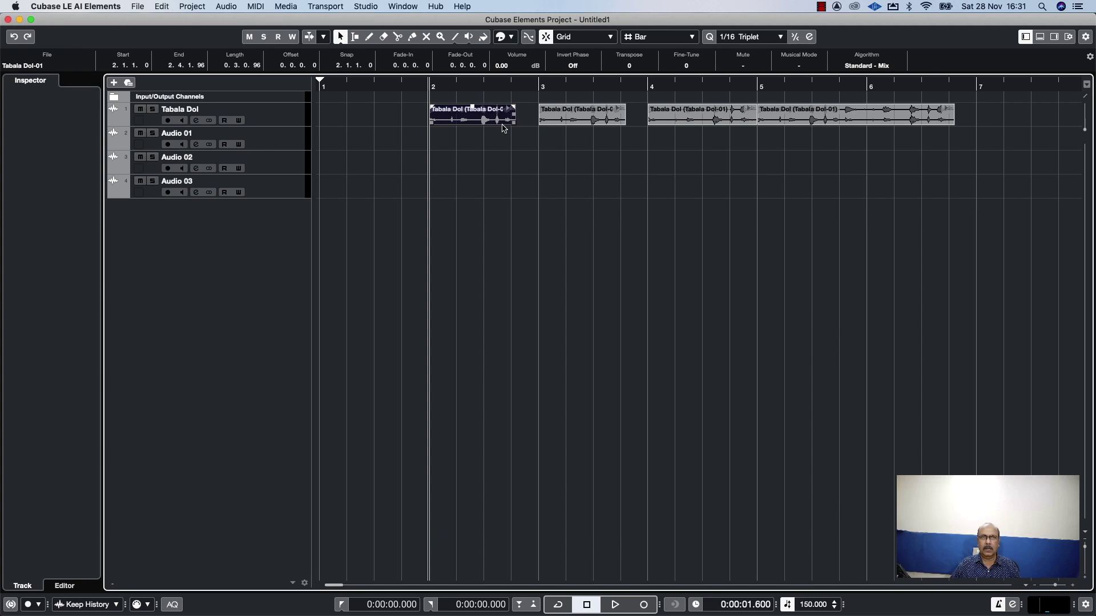
{"action": "key", "text": "super+z"}
{"action": "key", "text": "super+z"}
{"action": "key", "text": "super+z"}
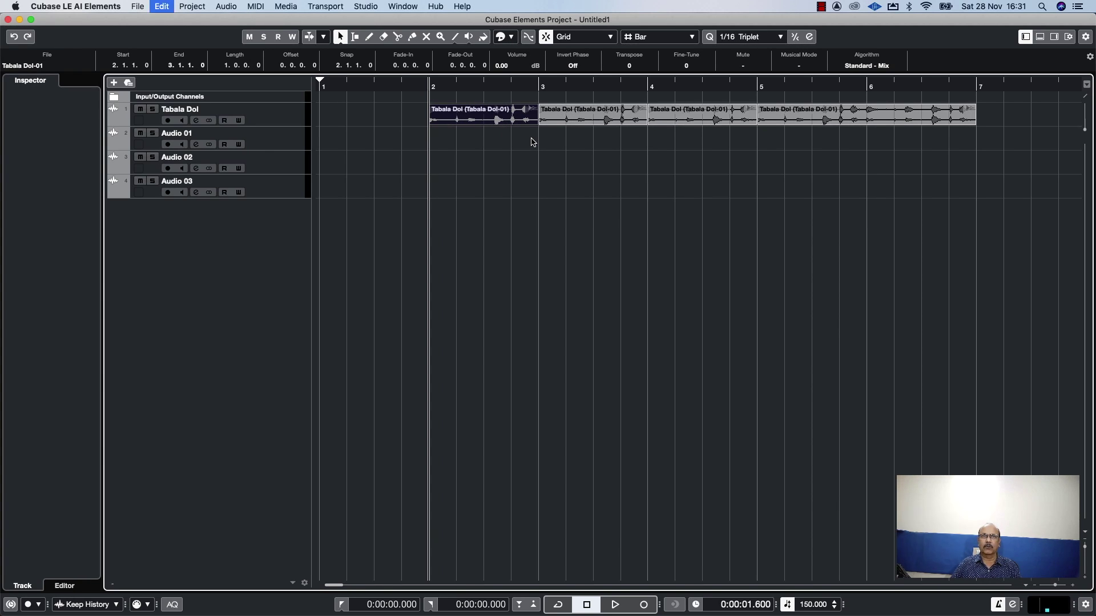
{"action": "left_click", "coordinate": [511, 173]}
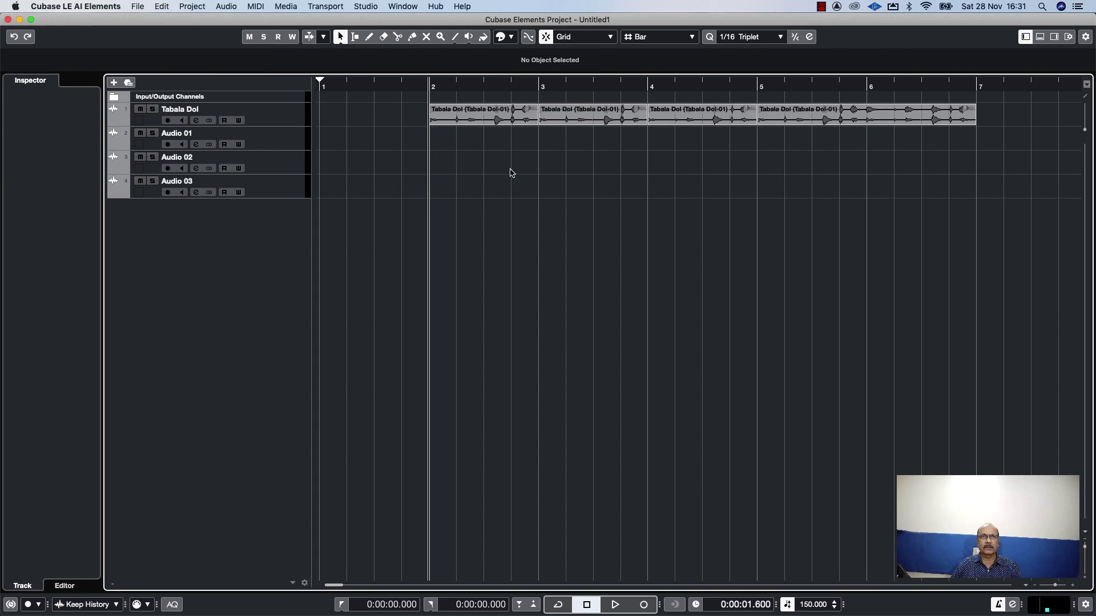